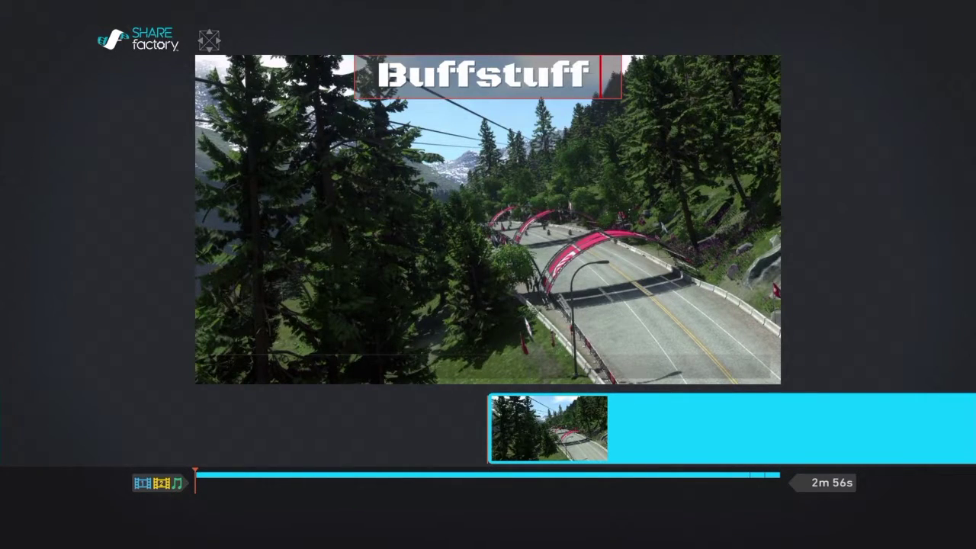
Change the color of the "Buffstuff Gaming" text overlay to the yellow preset swatch
key(Return)
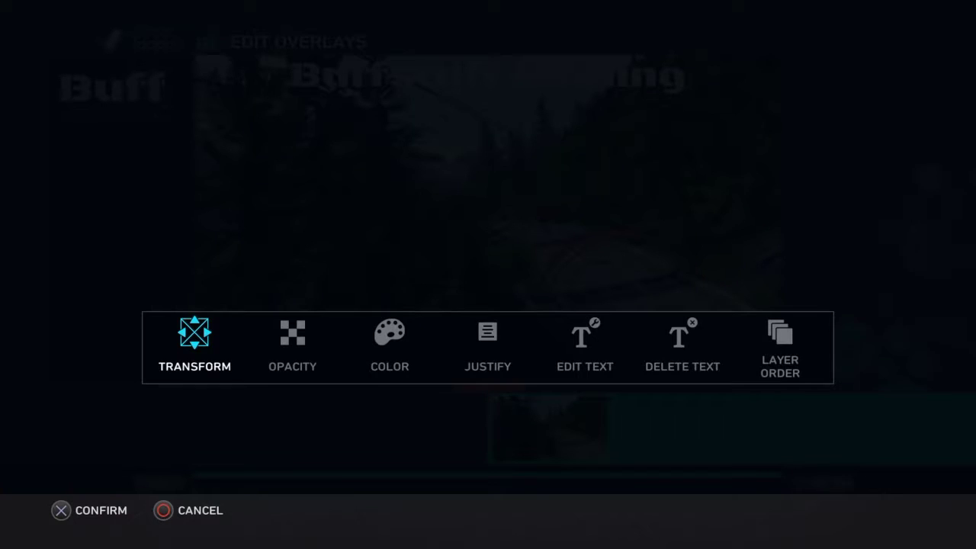
key(Right)
key(Right)
key(Right)
key(Left)
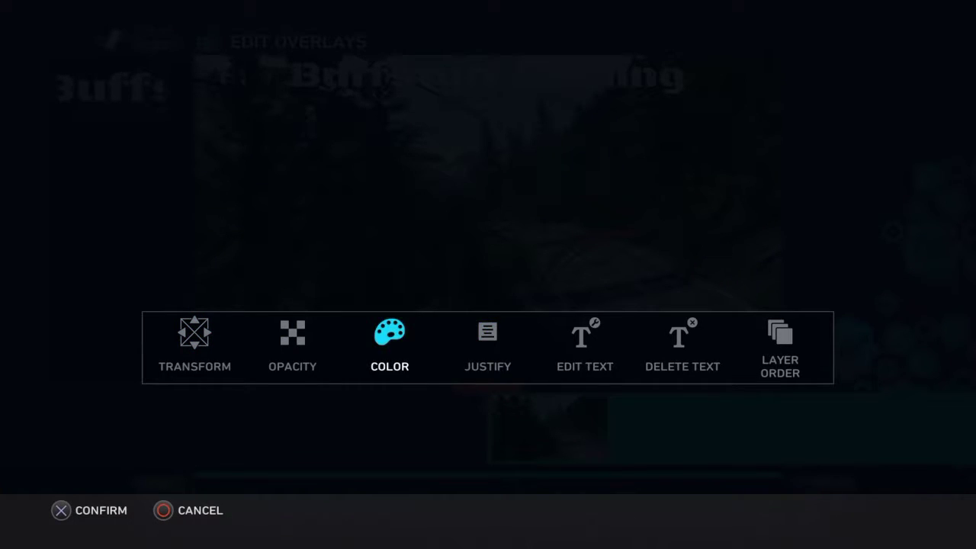
key(Return)
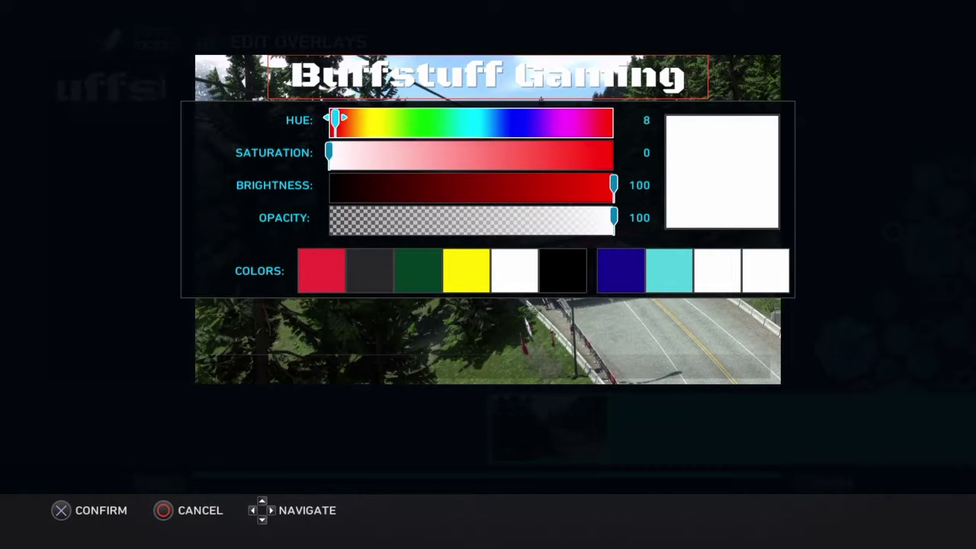
key(Down)
key(Down)
key(Down)
key(Down)
key(Right)
key(Right)
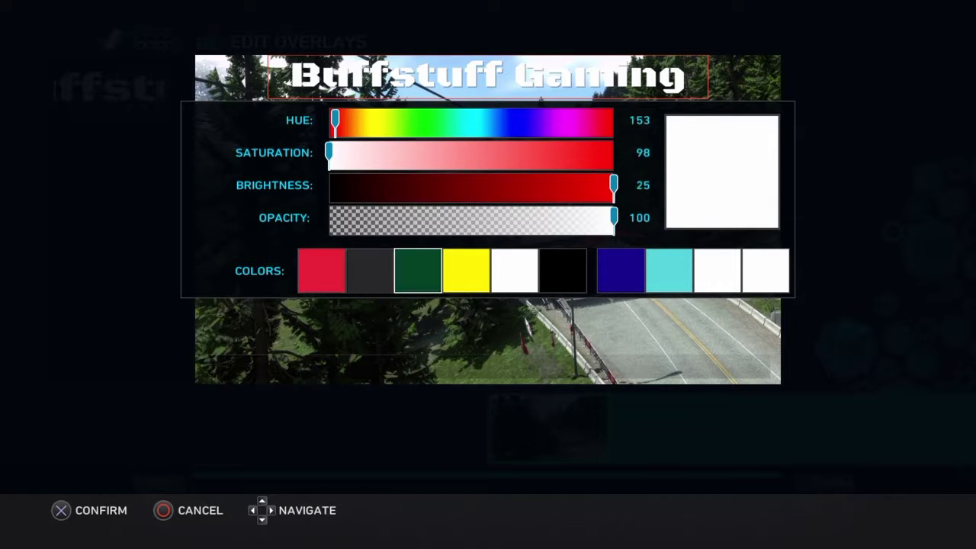
key(Right)
key(Return)
Transform the "Buffstuff Gaming" text by moving it down to the lower edge of the video frame, roughly centered
key(Left)
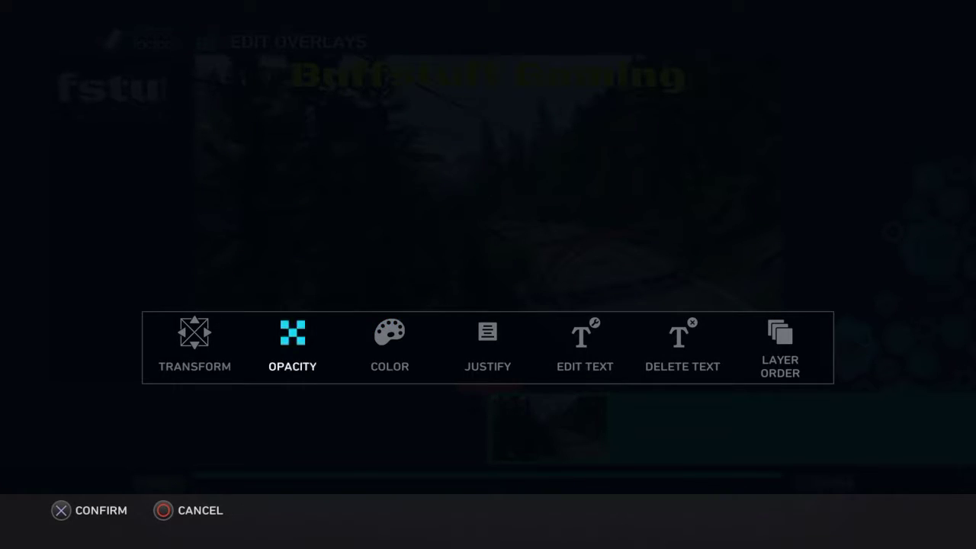
key(Left)
key(Return)
key(Down)
key(Down)
key(Down)
key(Down)
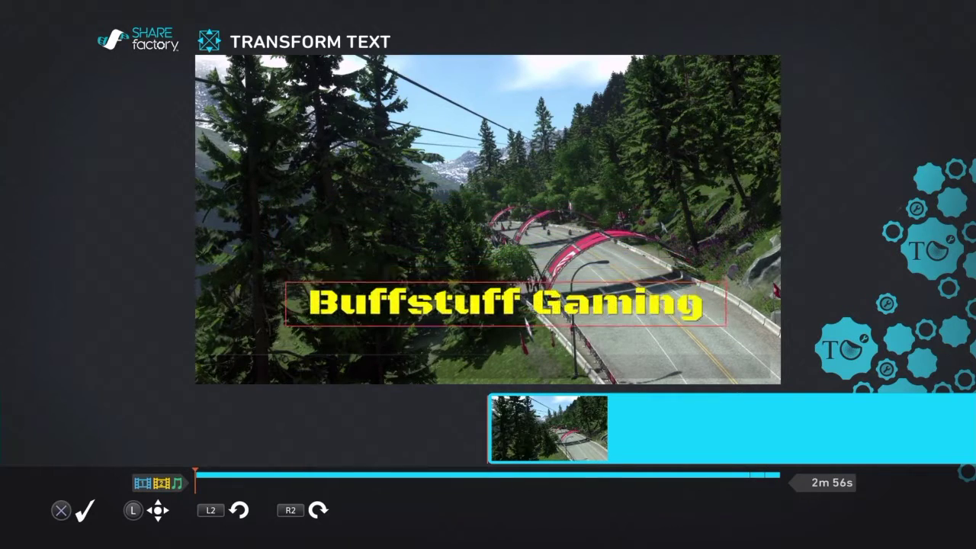
key(Down)
key(Down)
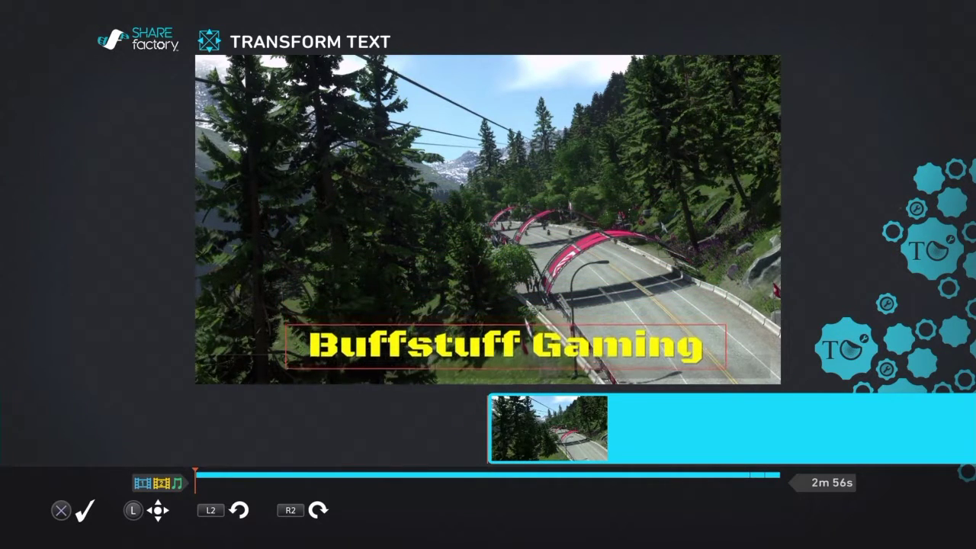
key(Return)
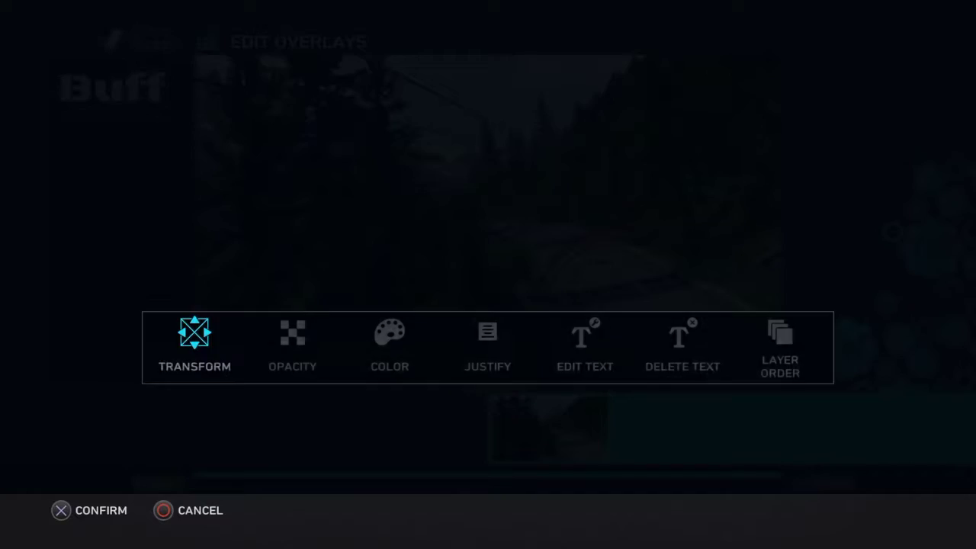
key(Escape)
Play and scrub through the timeline to examine the text overlay across the video, and return the playhead to 0m 0s
key(space)
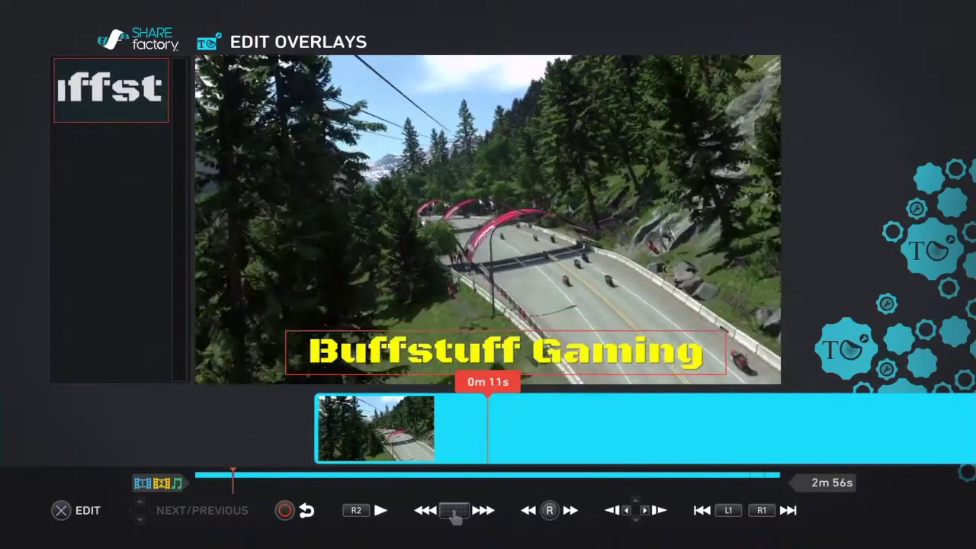
scroll(488, 428, right, 10)
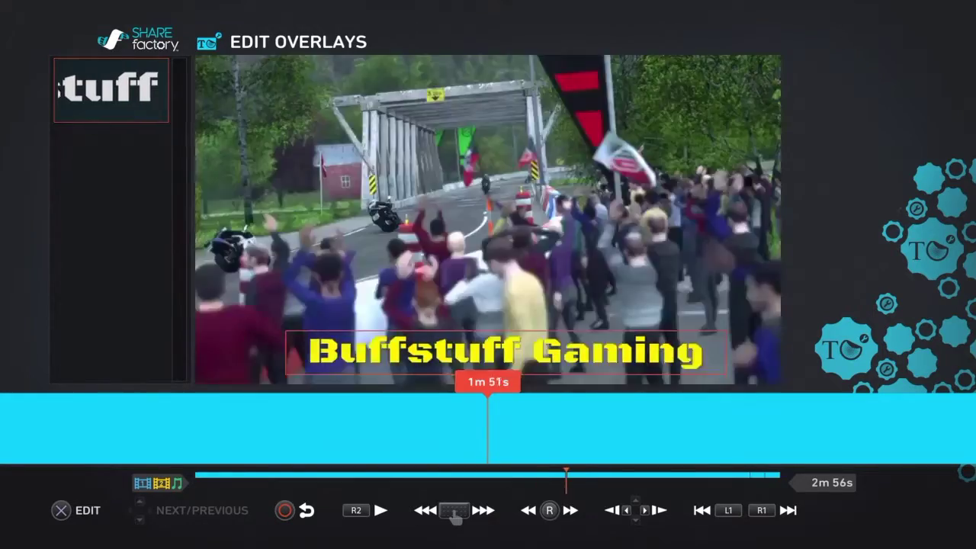
scroll(488, 428, right, 10)
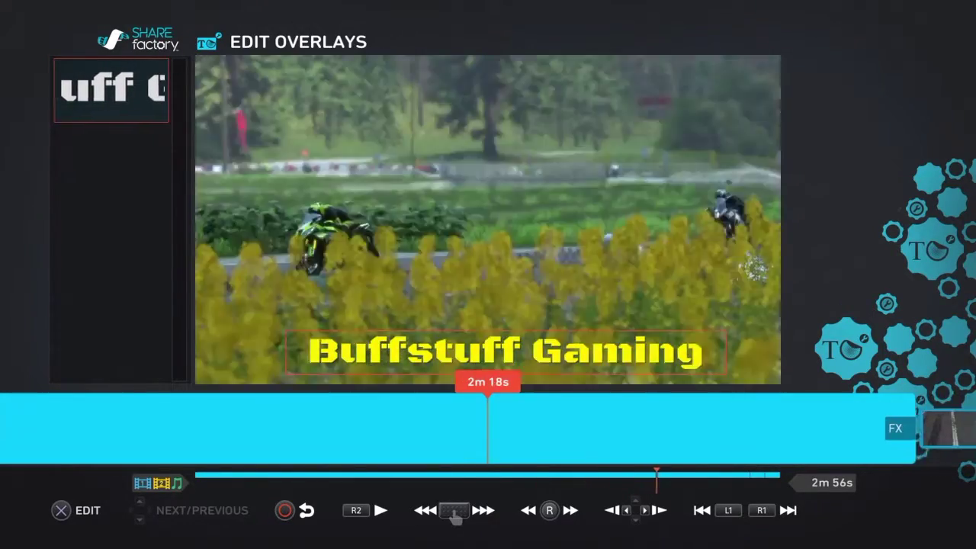
scroll(488, 427, right, 4)
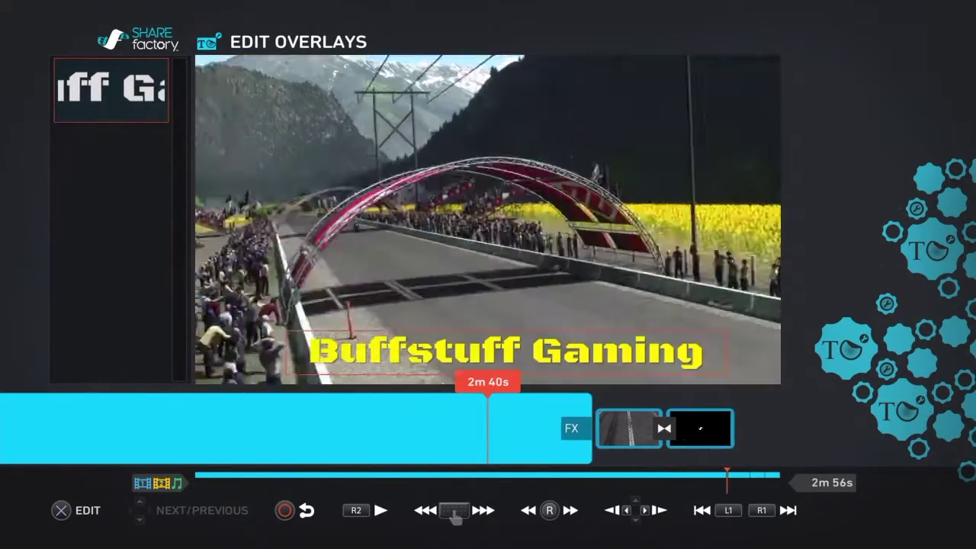
scroll(488, 428, right, 2)
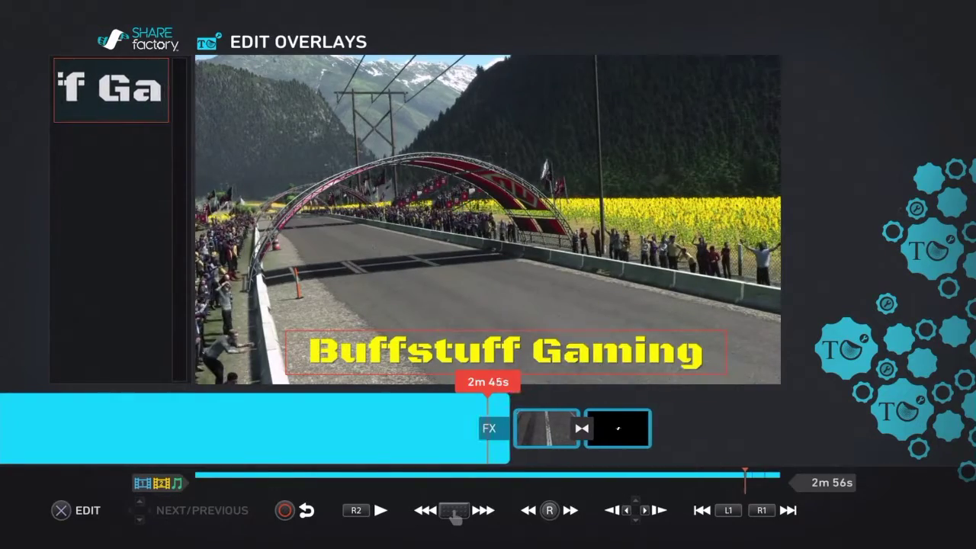
scroll(488, 428, left, 15)
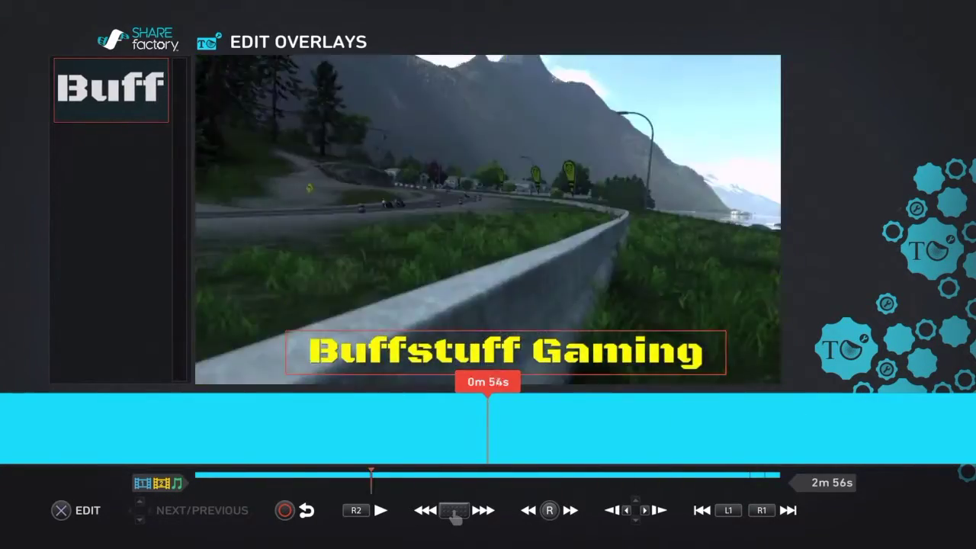
scroll(488, 427, left, 12)
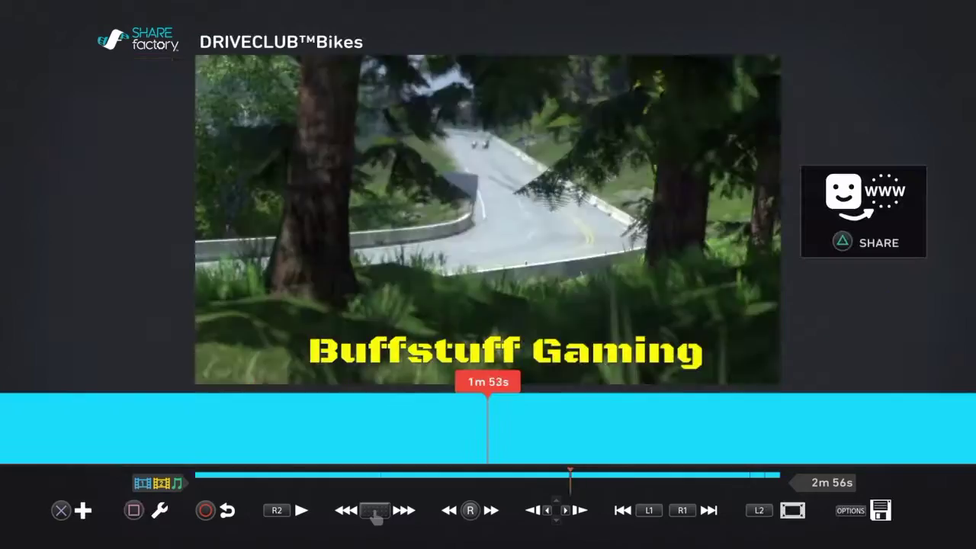
scroll(488, 428, left, 12)
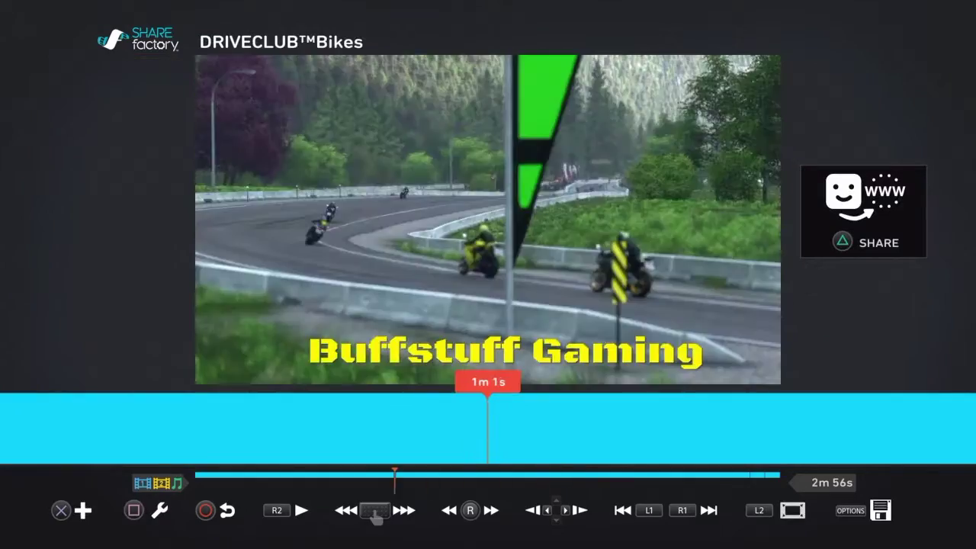
key(Left)
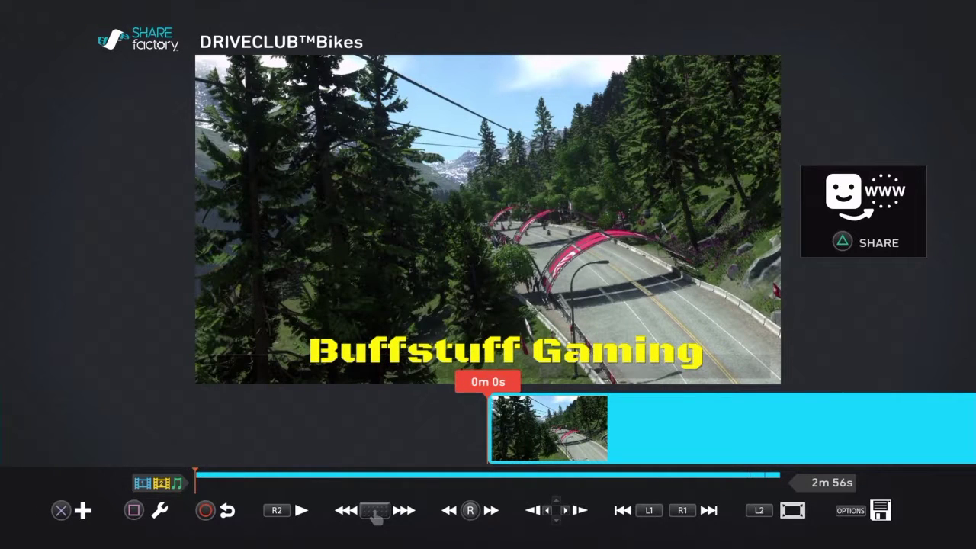
key(Return)
key(Right)
key(Right)
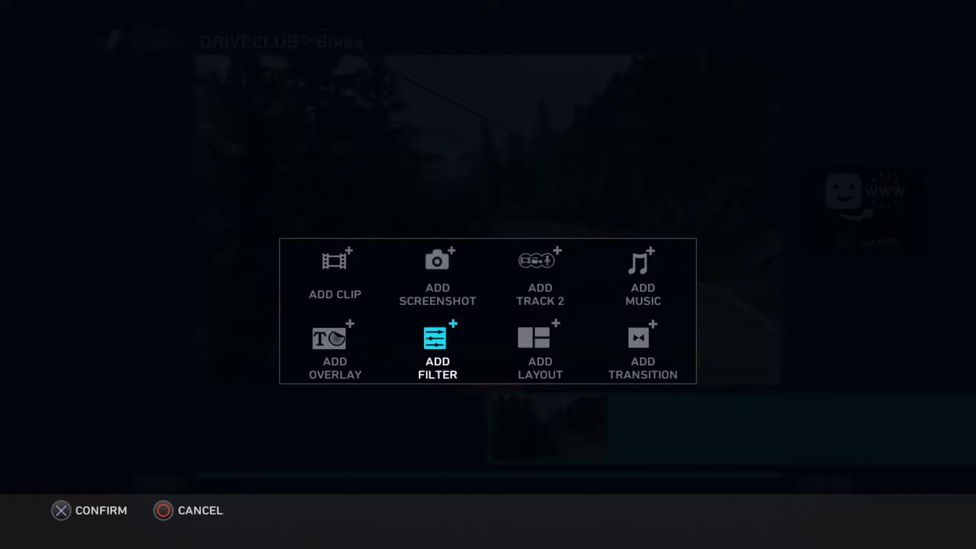
key(Up)
key(Return)
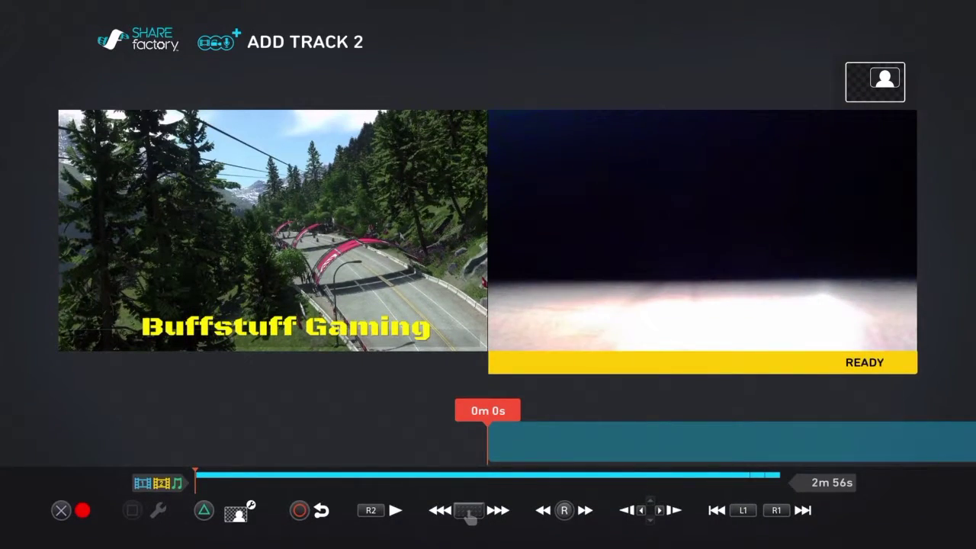
key(Escape)
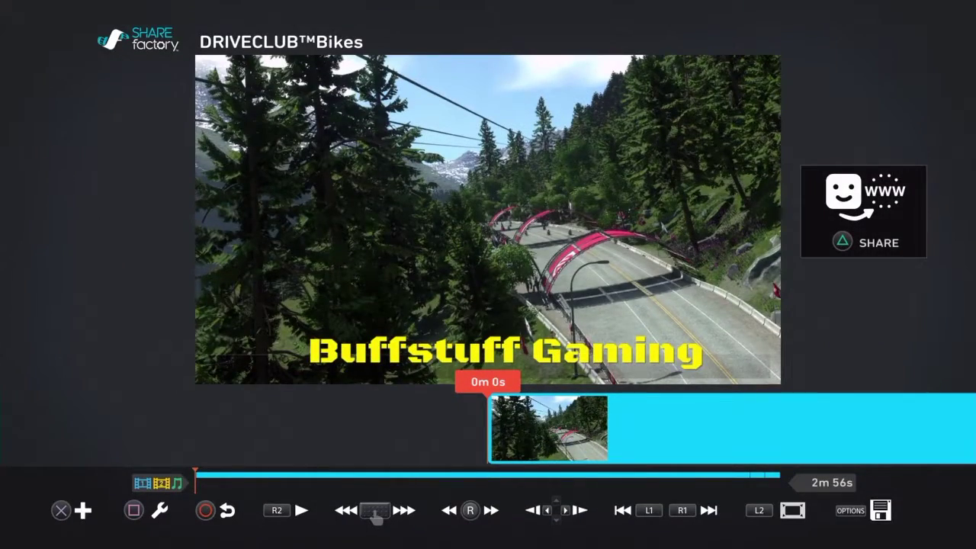
Add the existing 8m 35s DRIVECLUB gameplay clip to track 2 at the start of the timeline
key(Return)
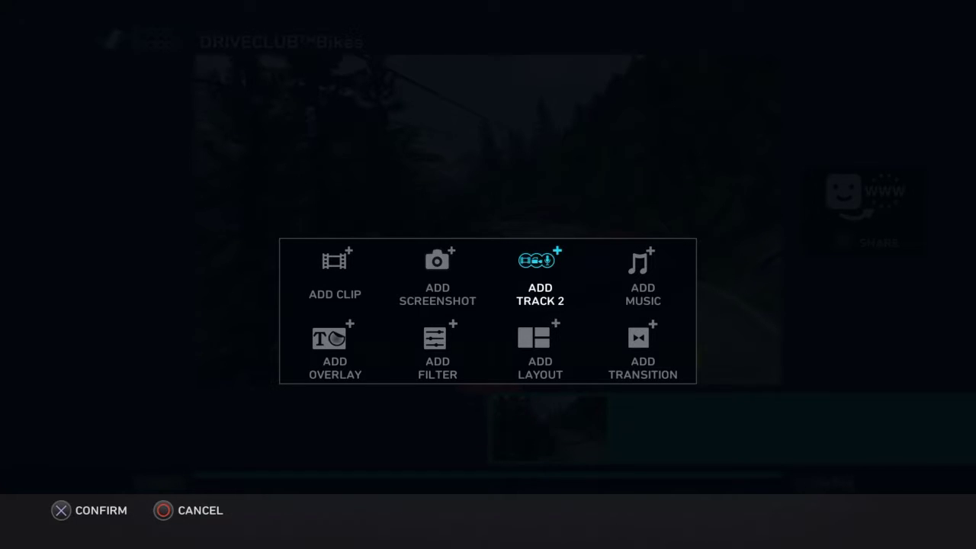
key(Return)
key(Return)
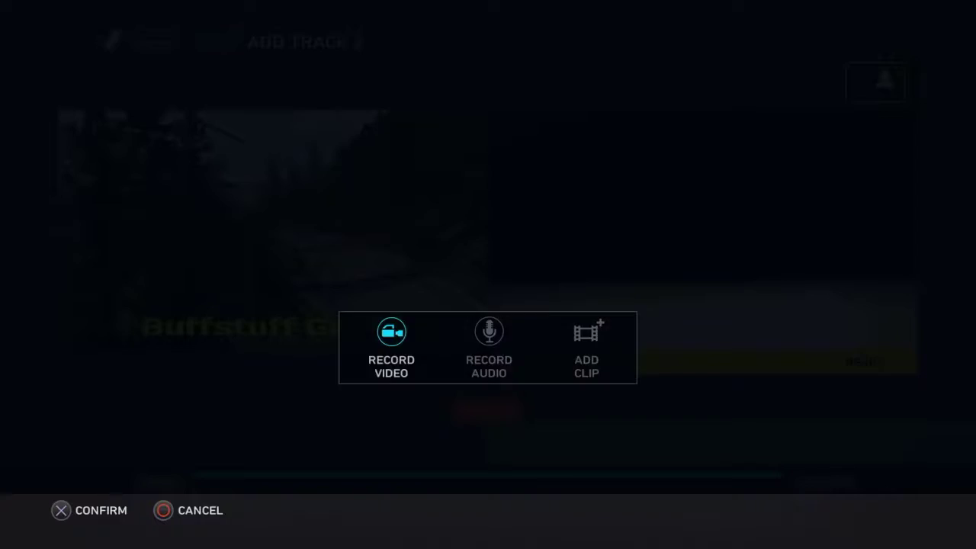
key(Right)
key(Right)
key(Return)
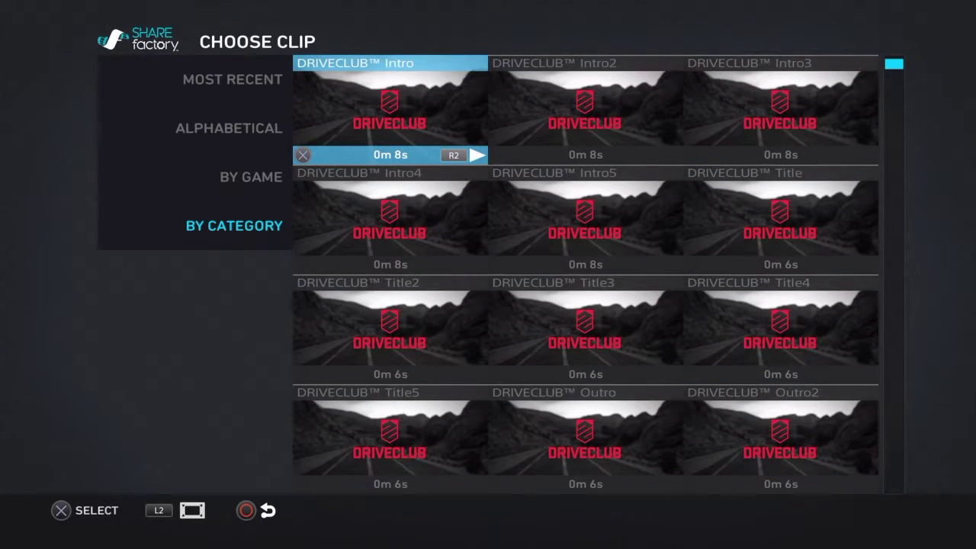
key(Down)
key(Down)
key(Down)
key(Down)
key(Down)
key(Up)
key(Down)
key(Return)
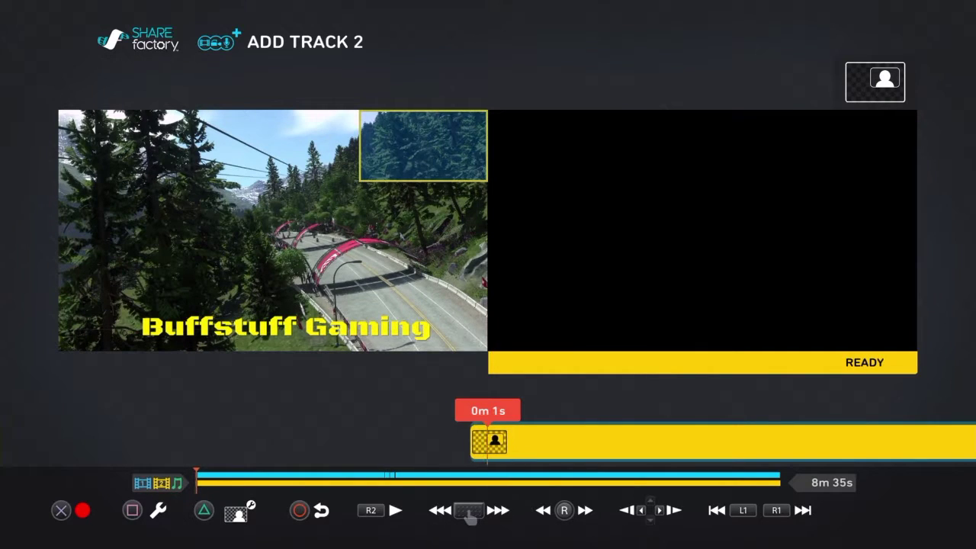
Start trimming the track 2 clip, roughly moving its start point to 5m 59s
key(Return)
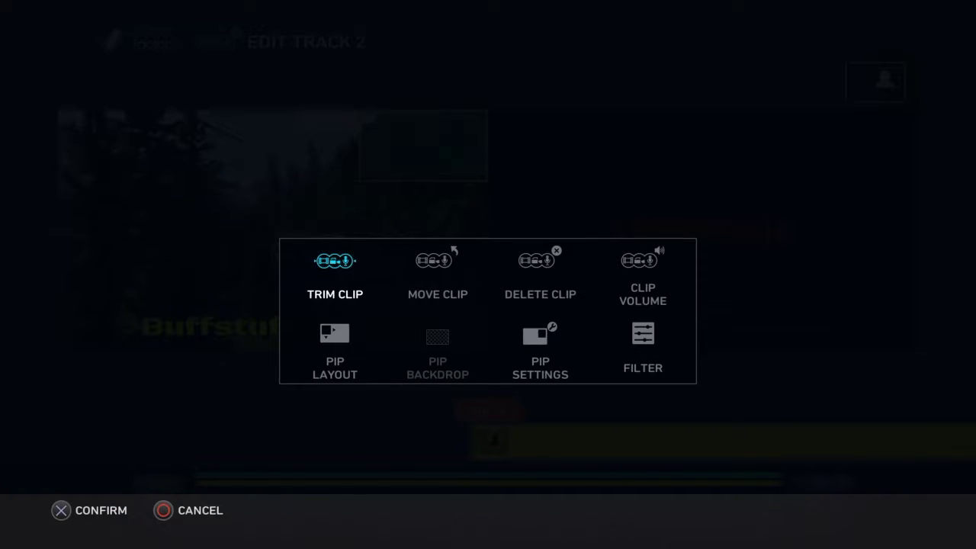
key(Down)
key(Up)
key(Return)
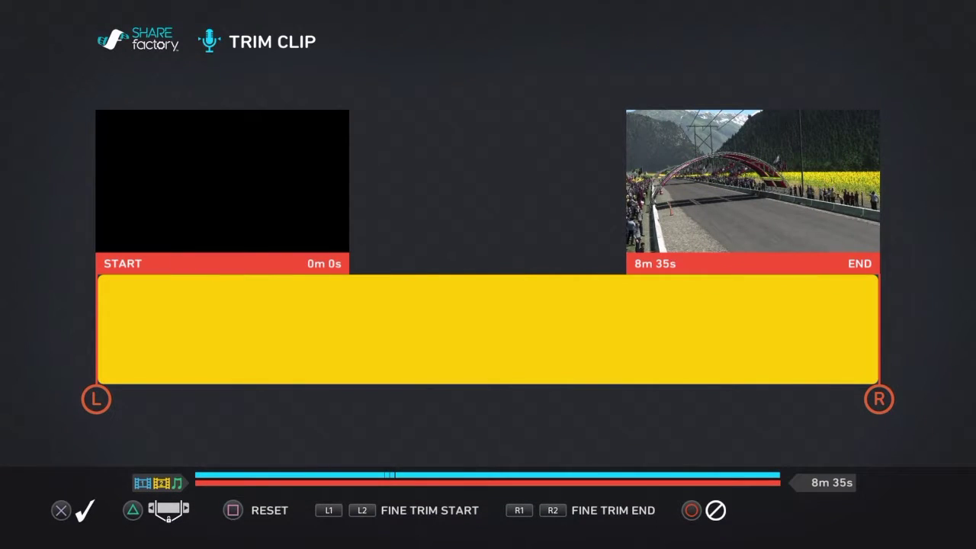
key(Right)
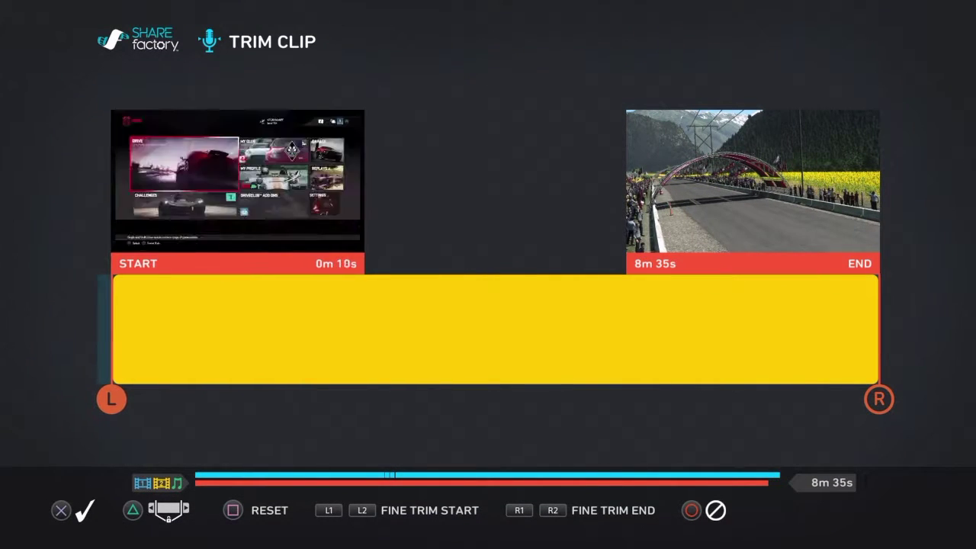
key(Right)
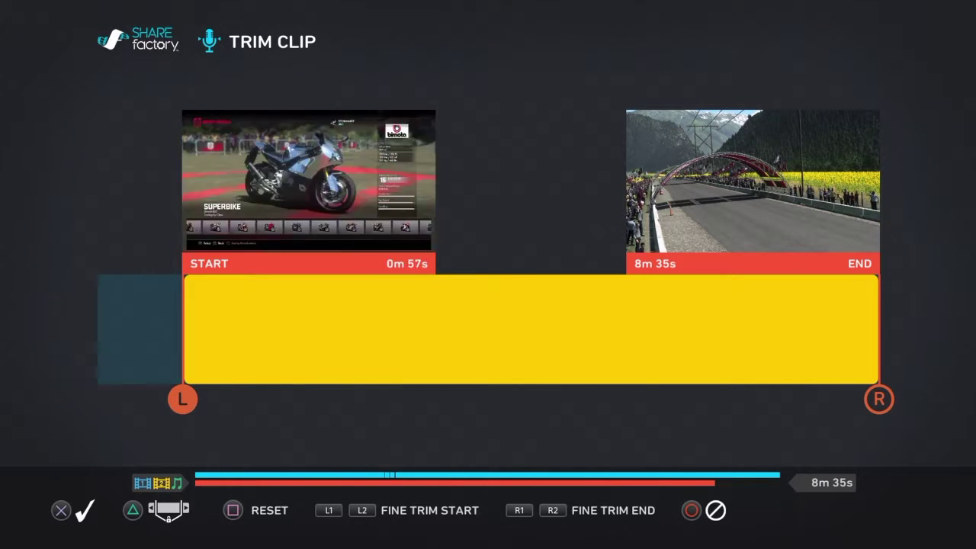
key(Right)
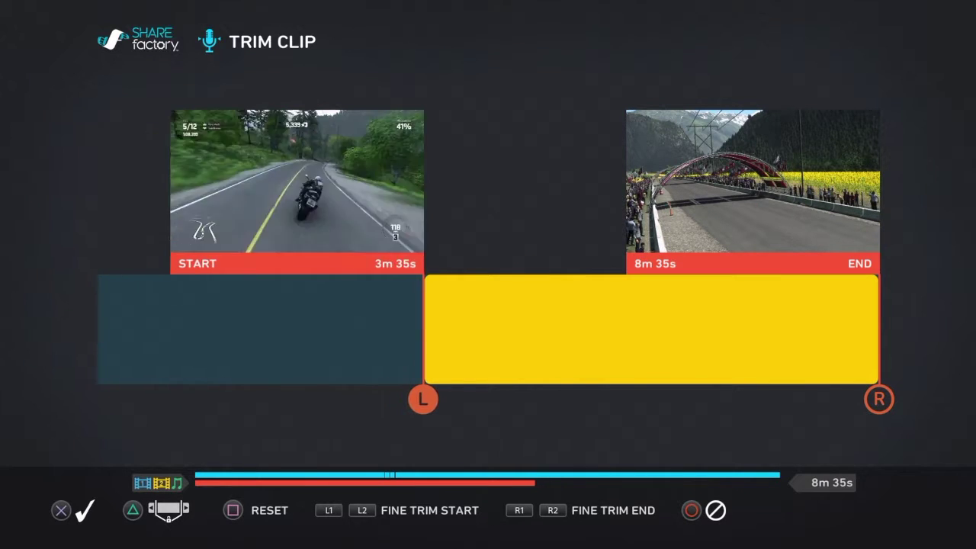
key(Right)
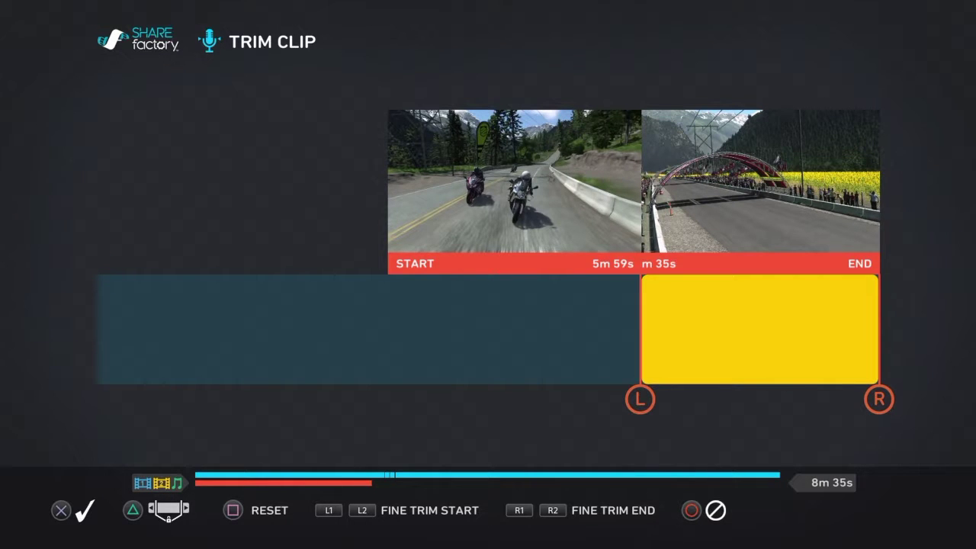
Fine-tune the start point of the track 2 clip to 5m 45s
key(Left)
key(Left)
key(Left)
key(Left)
key(Left)
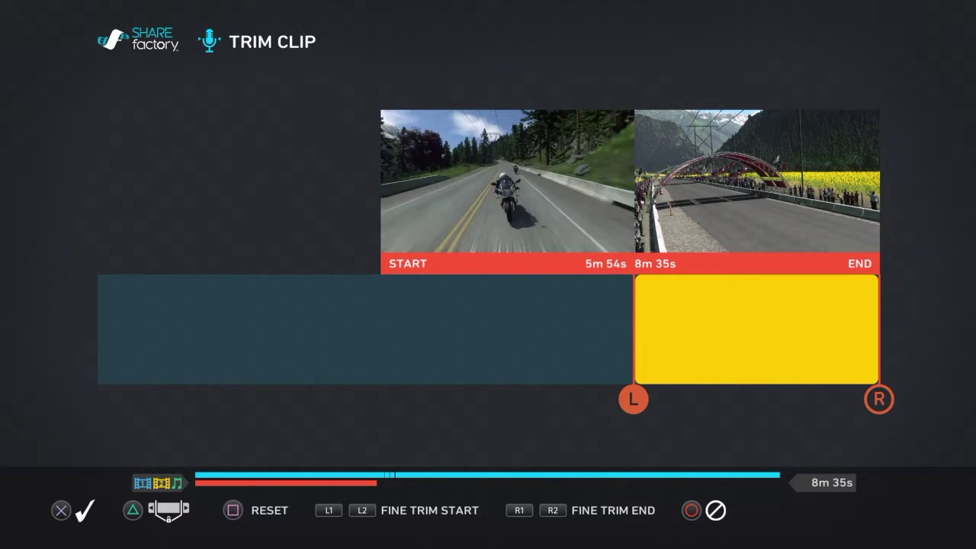
key(Left)
key(Left)
key(Left)
key(Left)
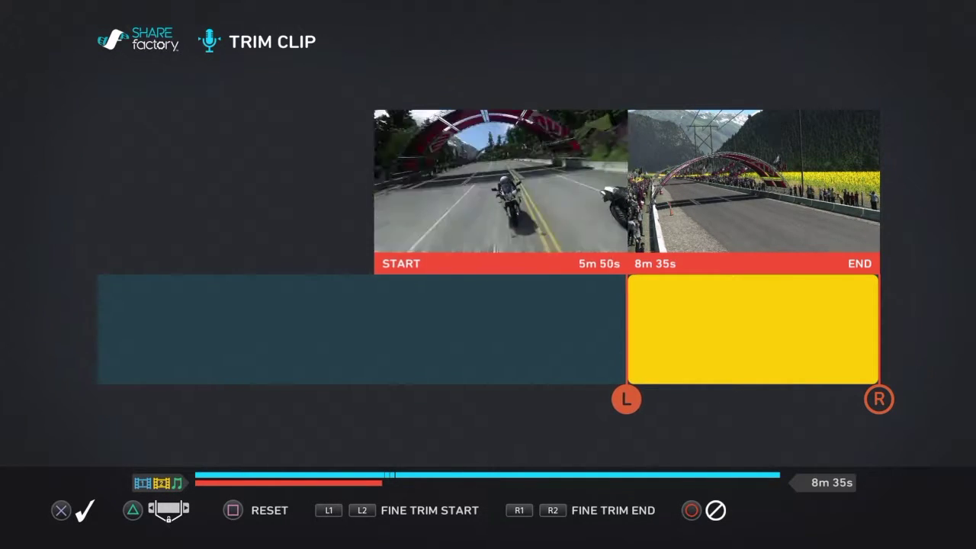
key(Left)
key(Left)
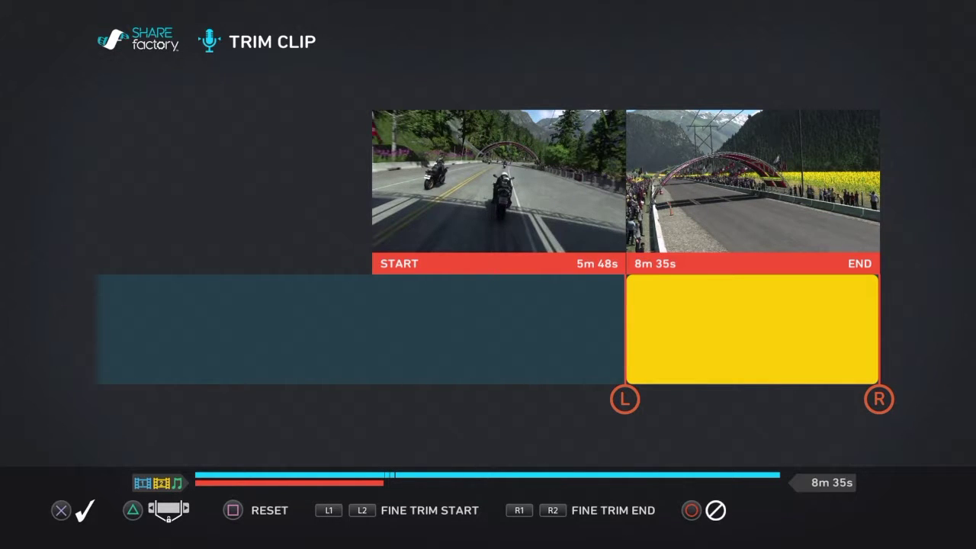
key(Left)
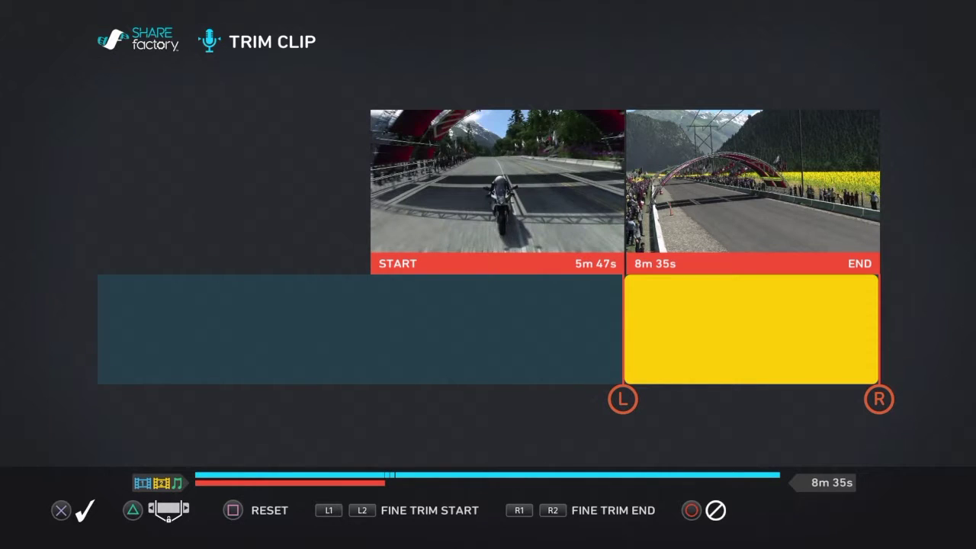
key(Left)
key(Left)
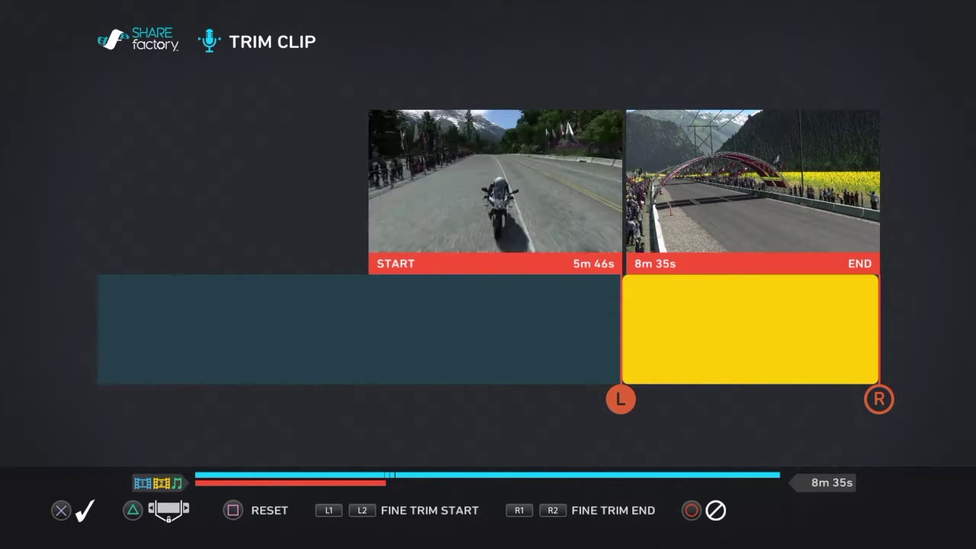
key(Left)
key(Left)
key(Left)
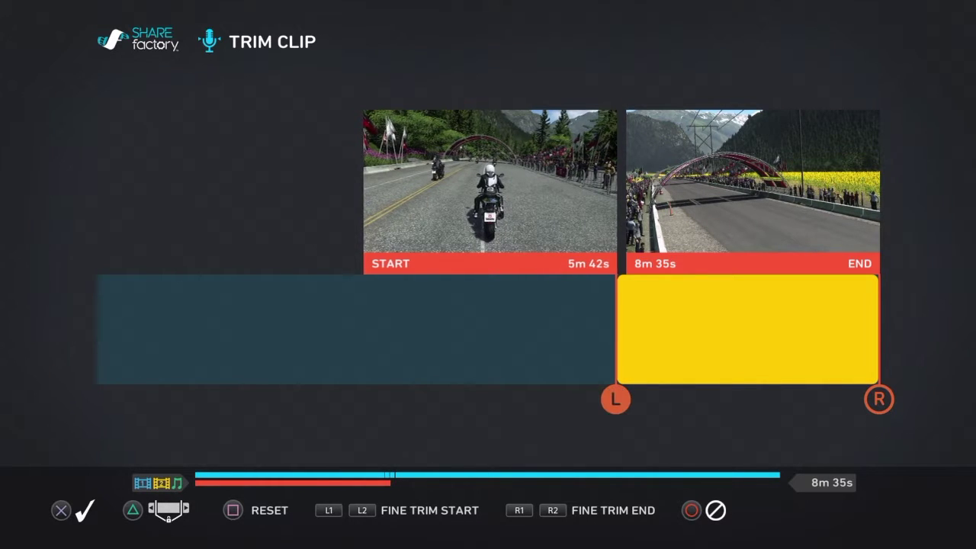
key(Right)
key(Right)
key(Right)
Try moving the track 2 clip's end point back to 5m 46s, just after its start point
key(Left)
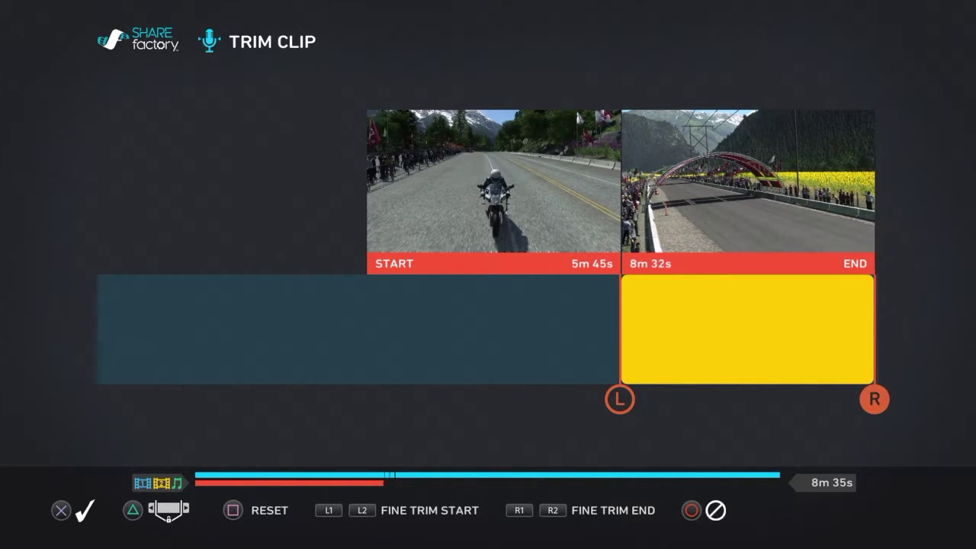
key(Left)
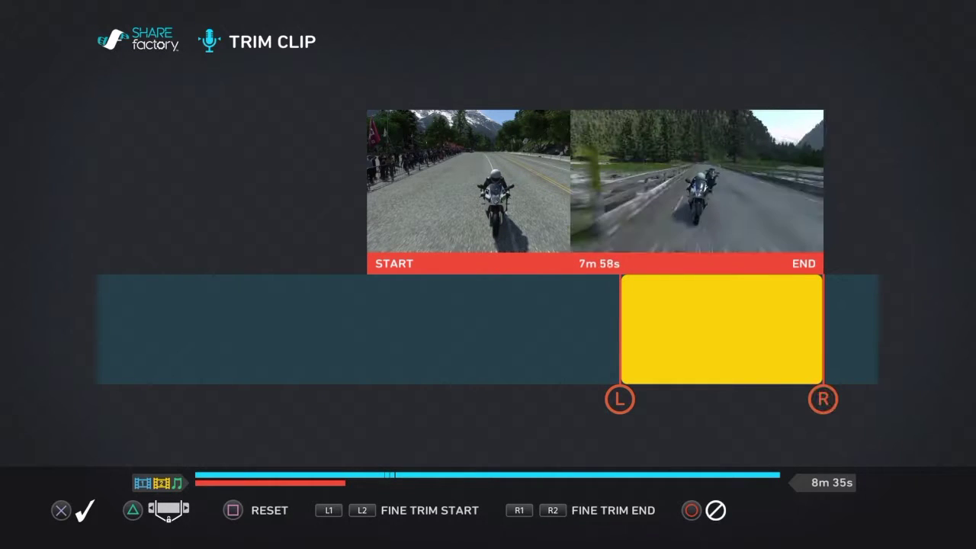
key(Left)
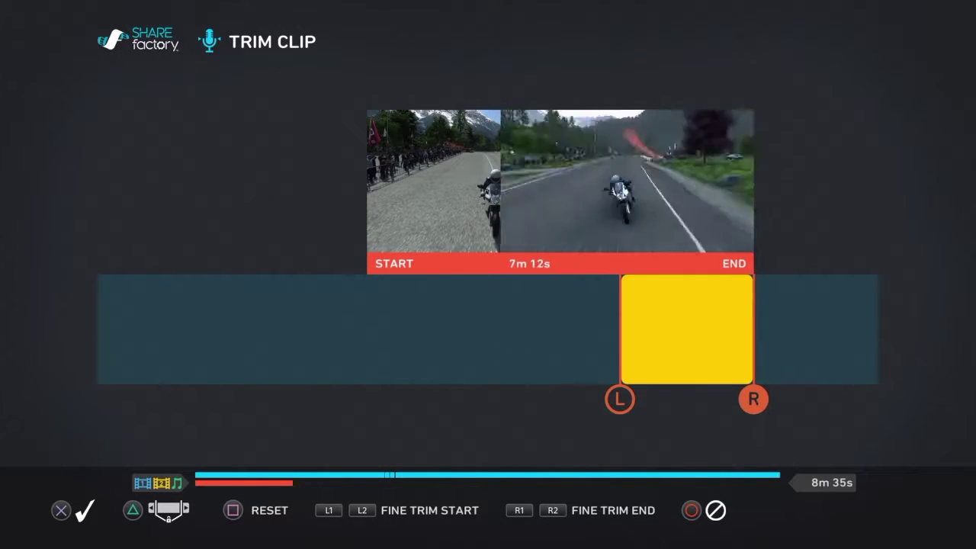
key(Left)
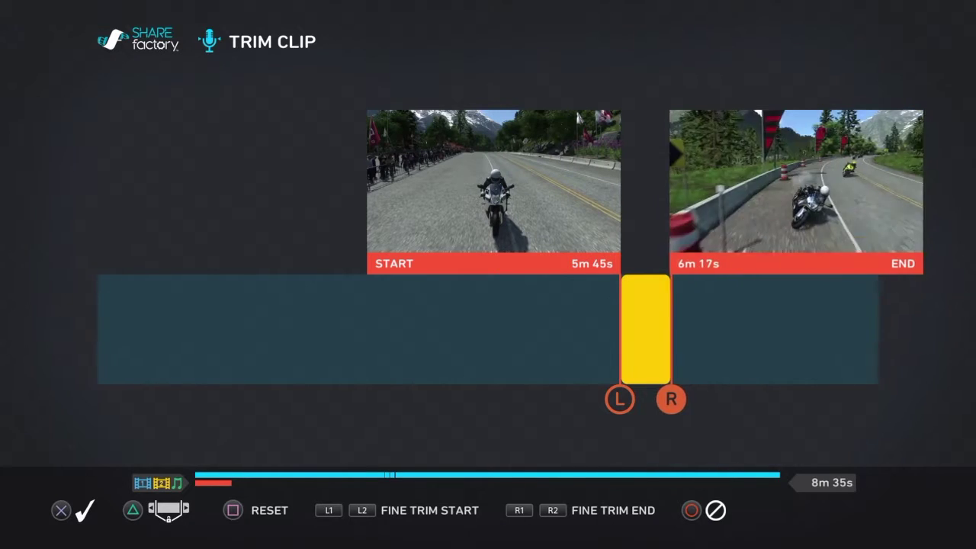
key(Left)
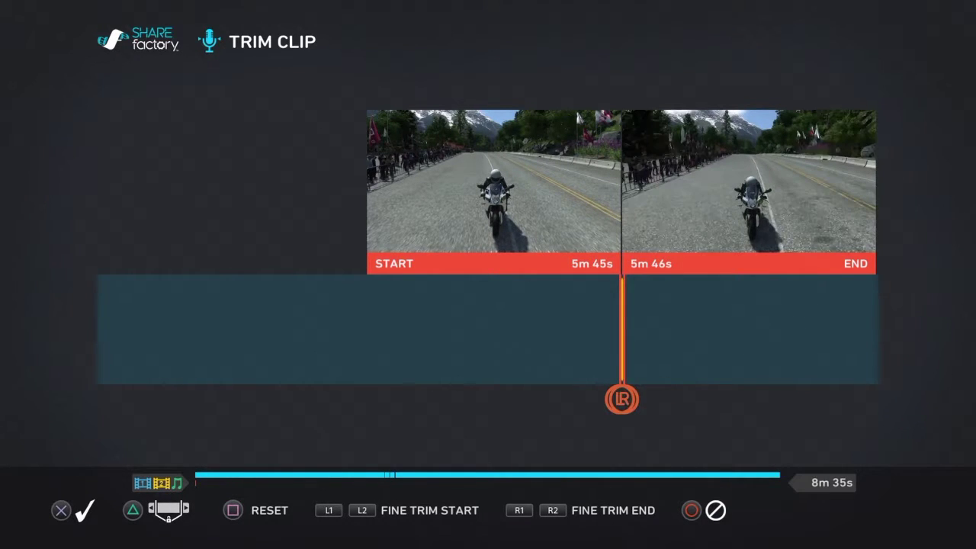
Set the track 2 clip's end point to 8m 32s and apply the trim
key(Right)
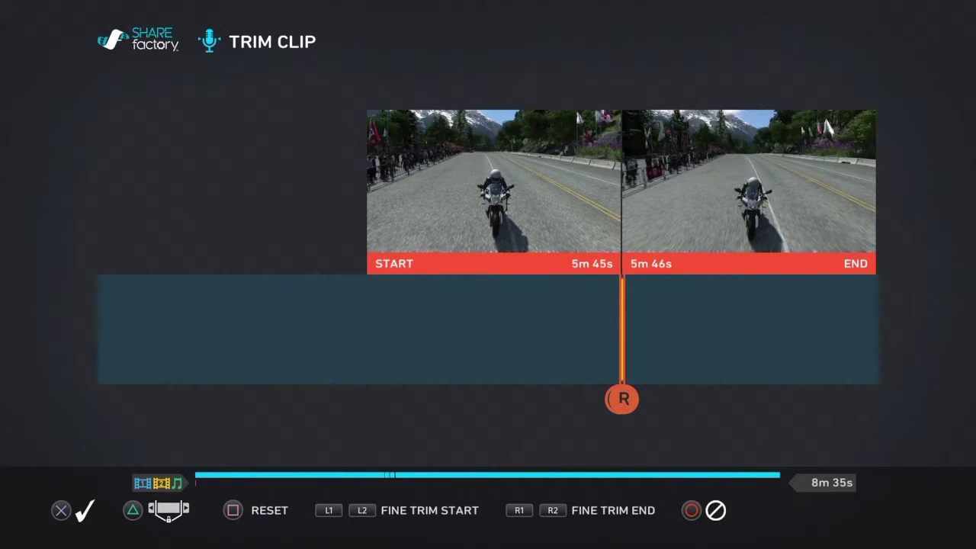
key(Right)
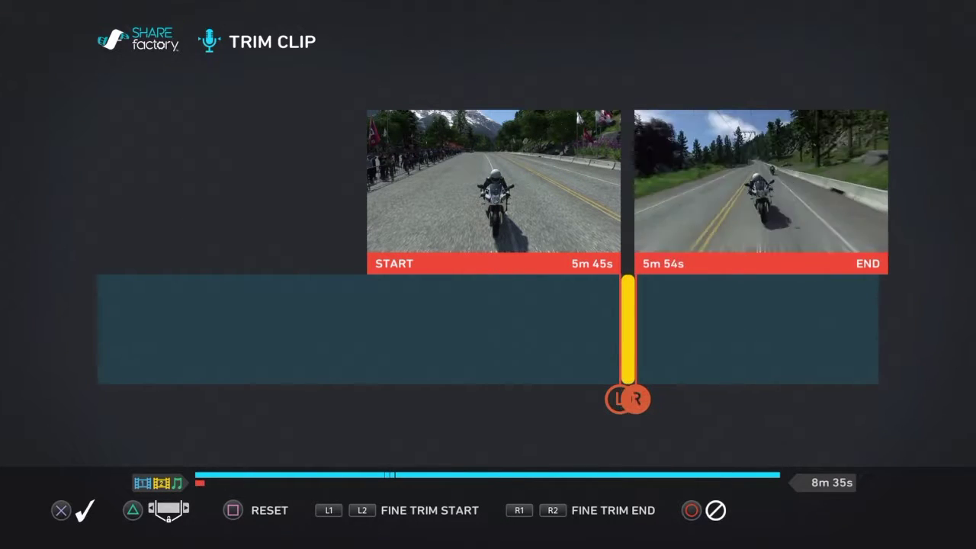
key(Right)
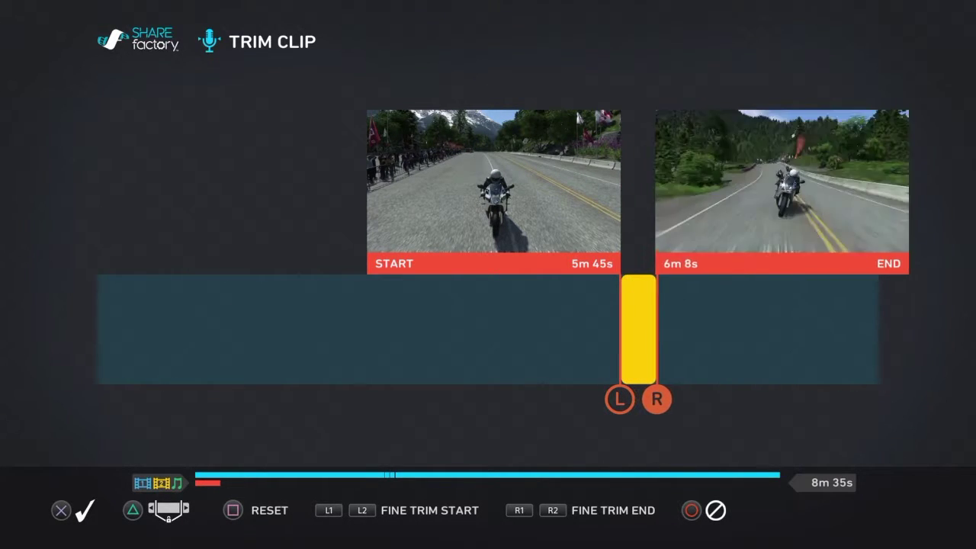
key(Right)
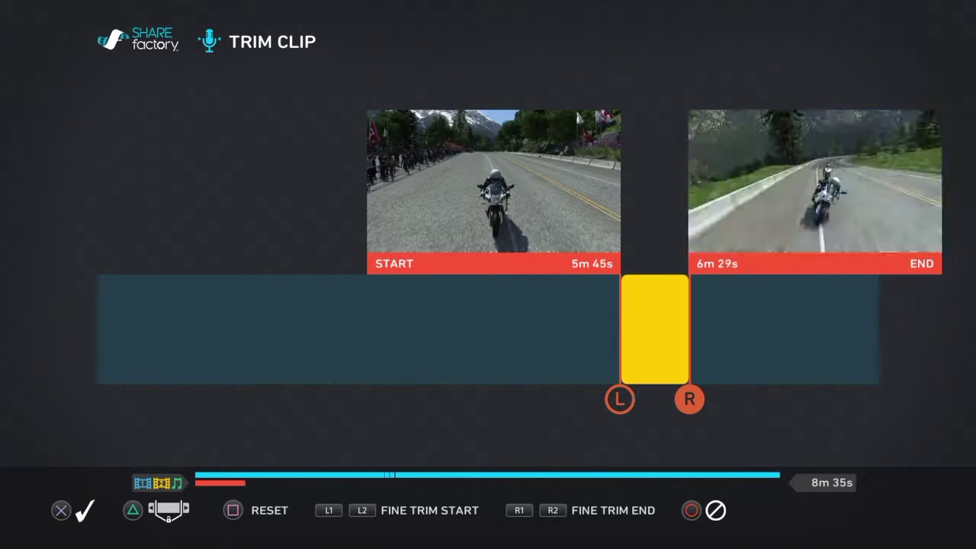
key(Right)
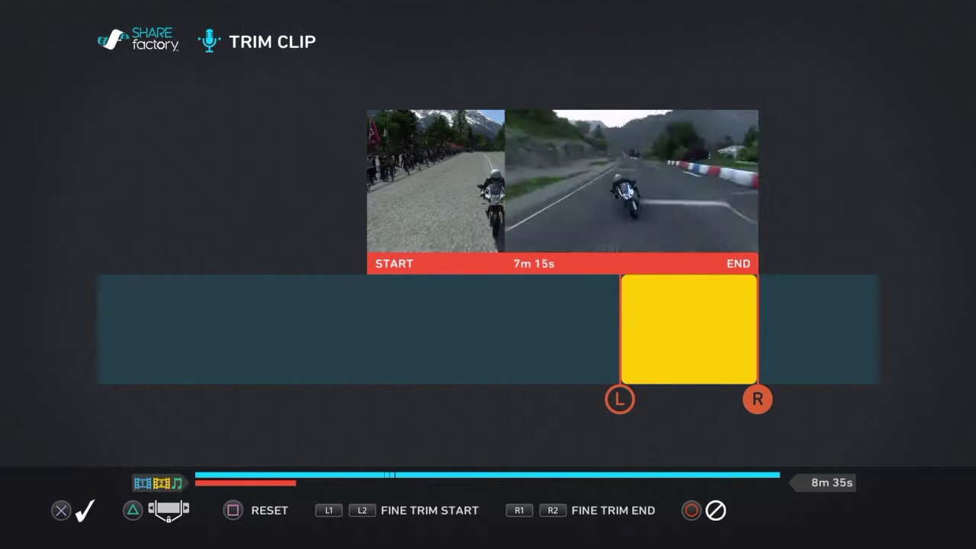
key(Right)
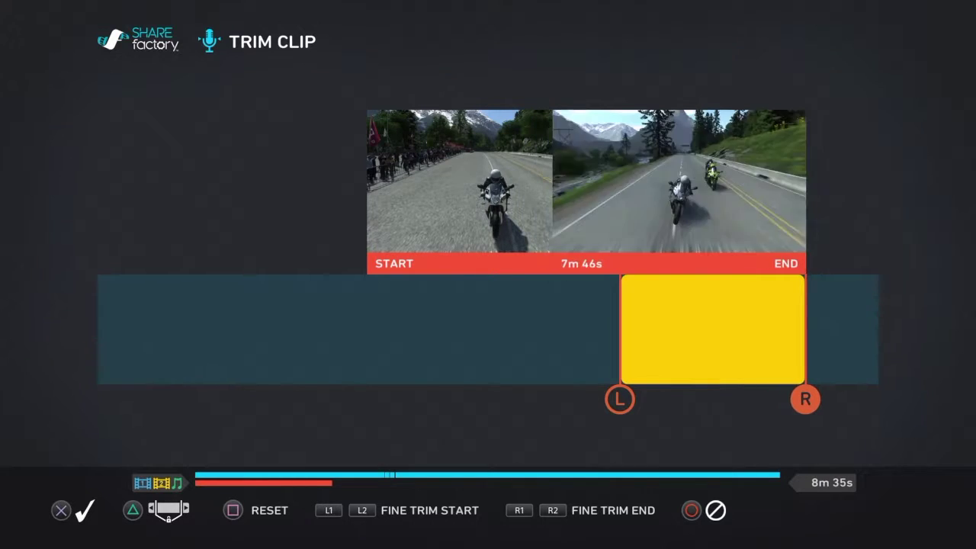
key(Right)
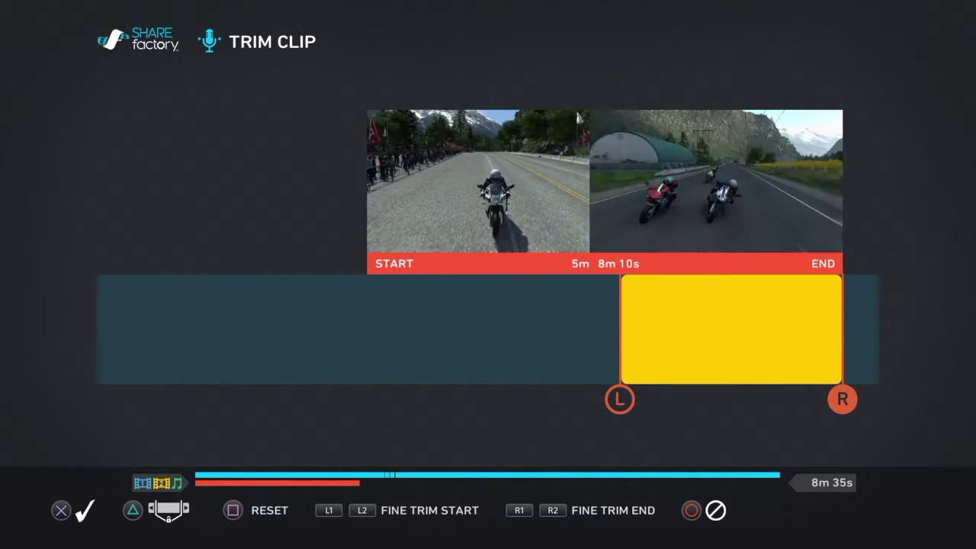
key(Right)
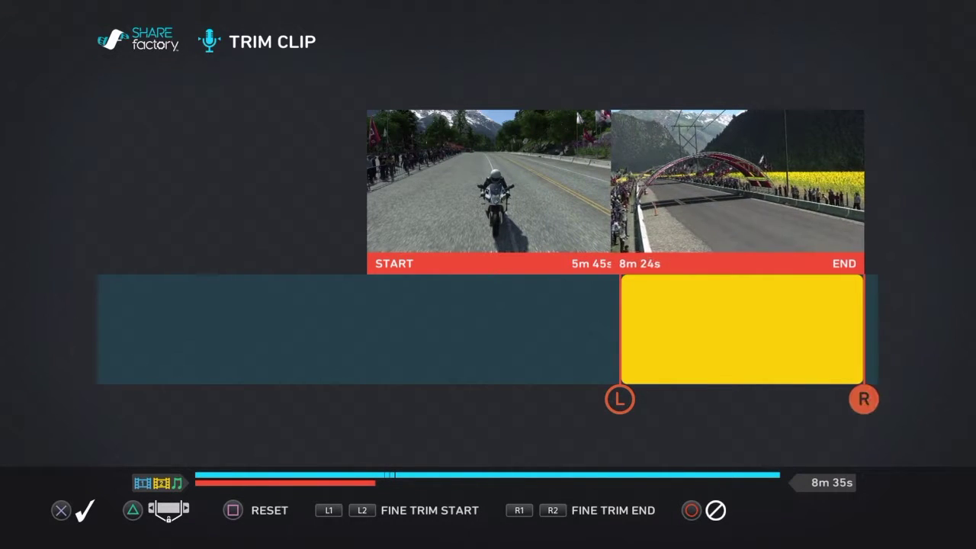
key(Left)
key(Right)
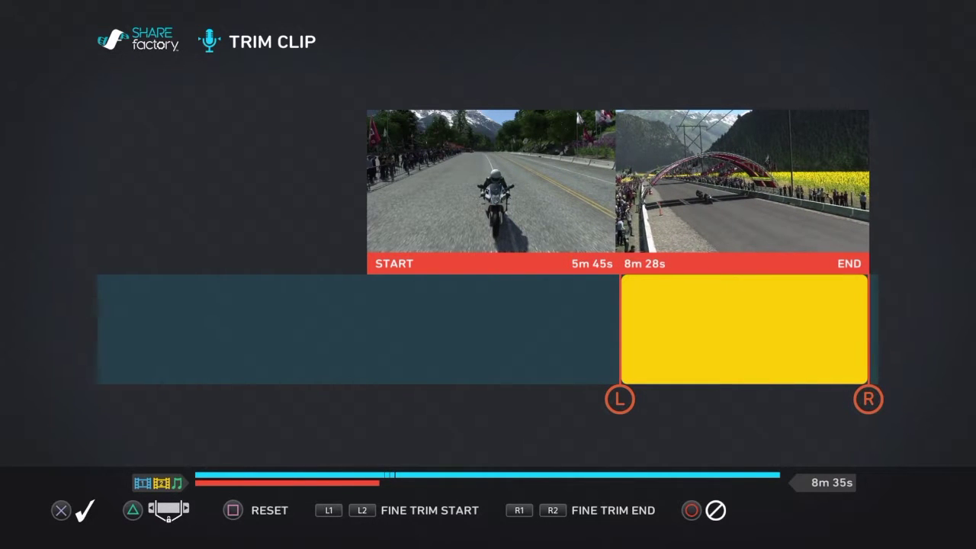
key(Right)
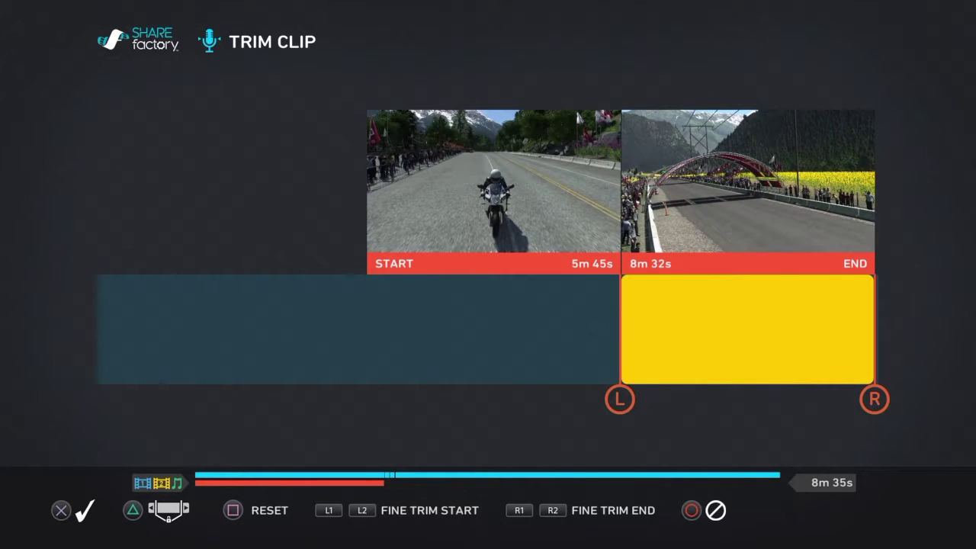
key(Return)
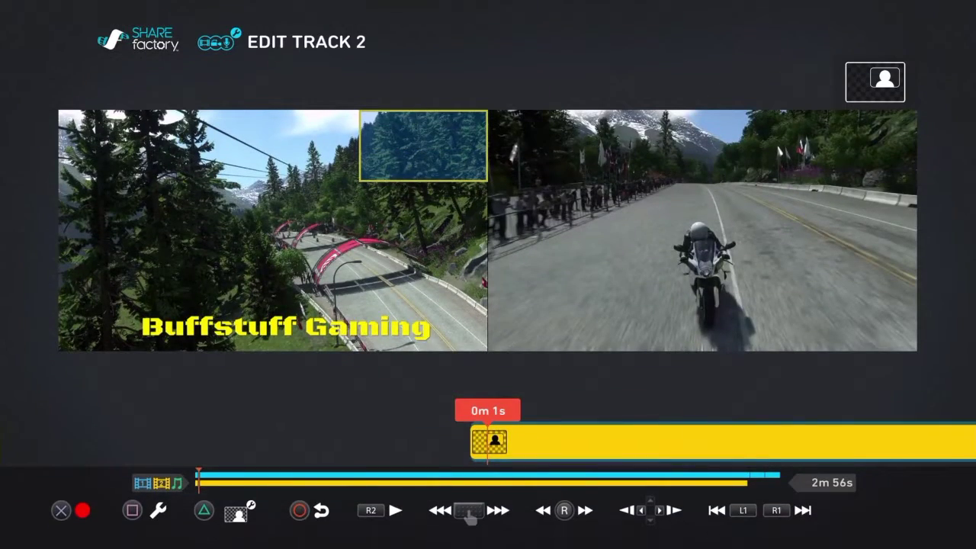
Scrub through track 2 to examine the trimmed clip alongside the main video, and return to the main timeline
key(Left)
key(Right)
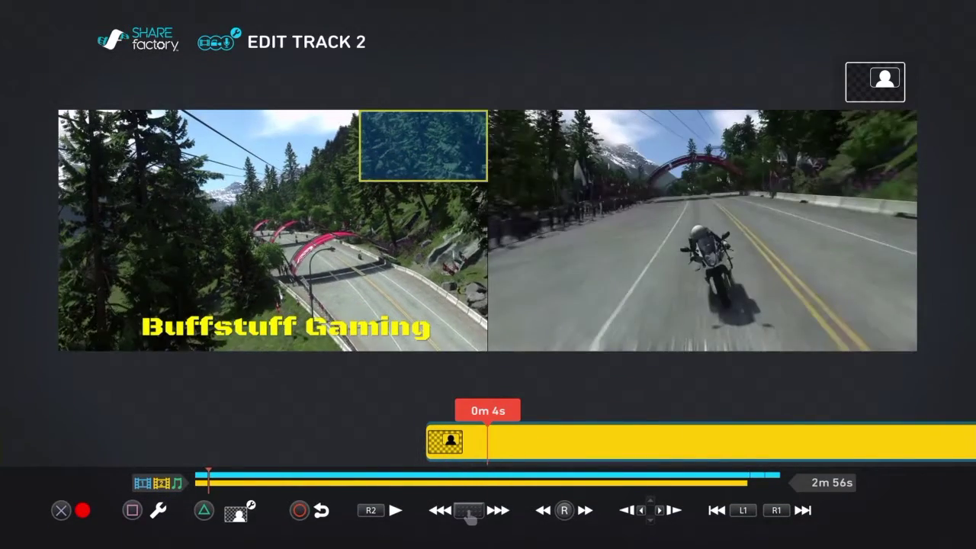
key(Right)
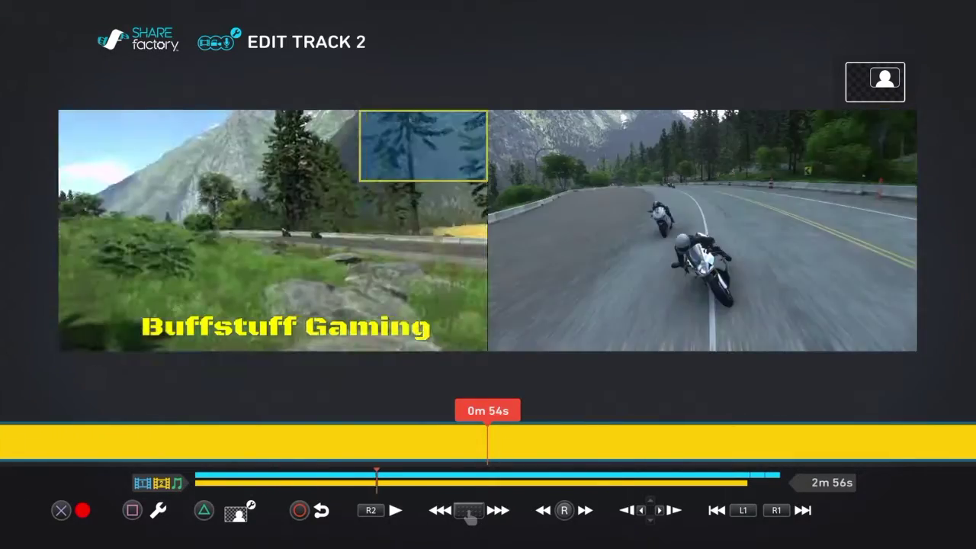
key(Left)
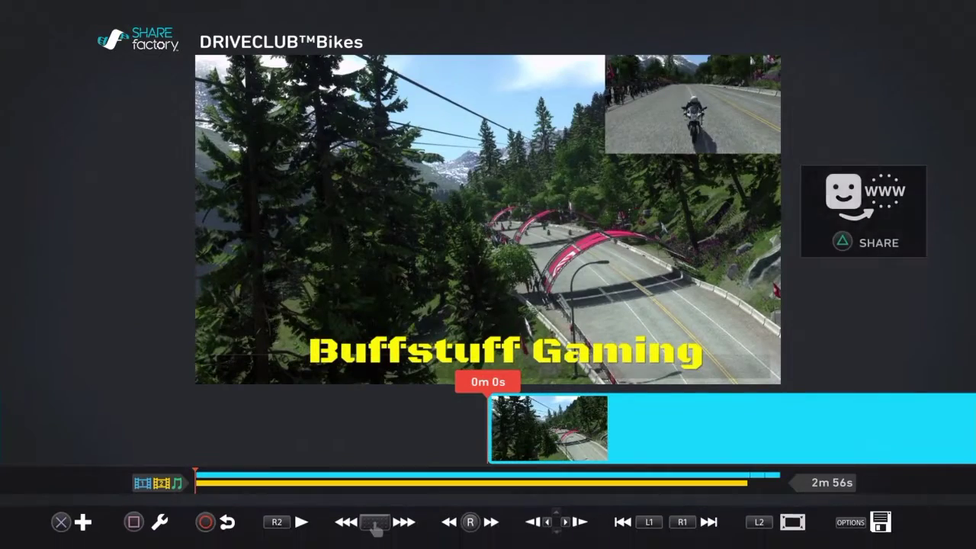
key(Right)
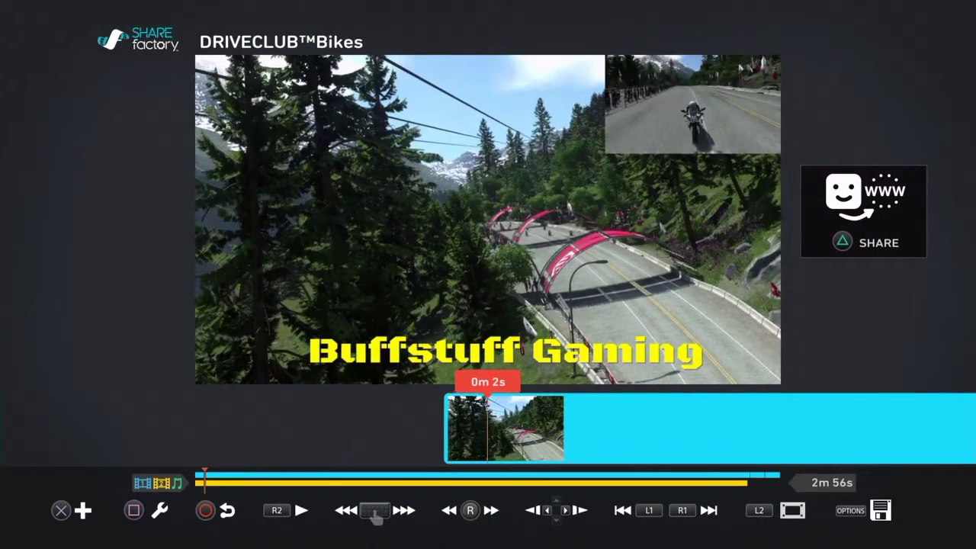
Split the main track clip at 0m 12s, return the playhead to 0m 0s and leave Split Clip
key(Right)
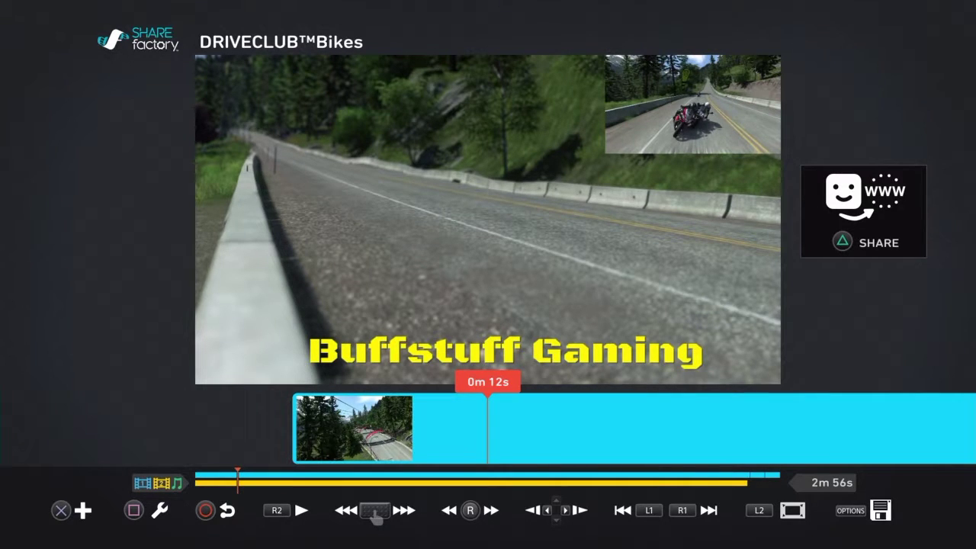
key(square)
key(Return)
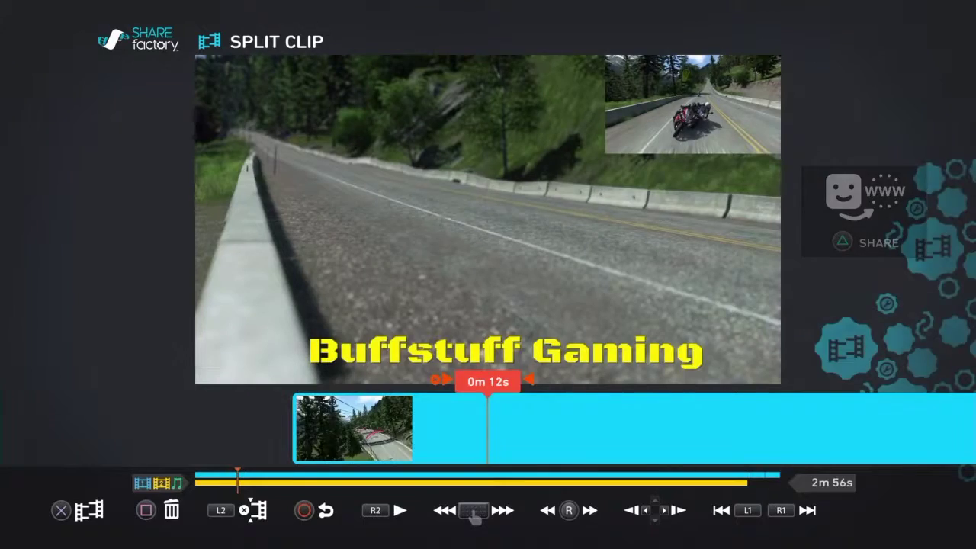
key(Return)
key(Left)
key(Return)
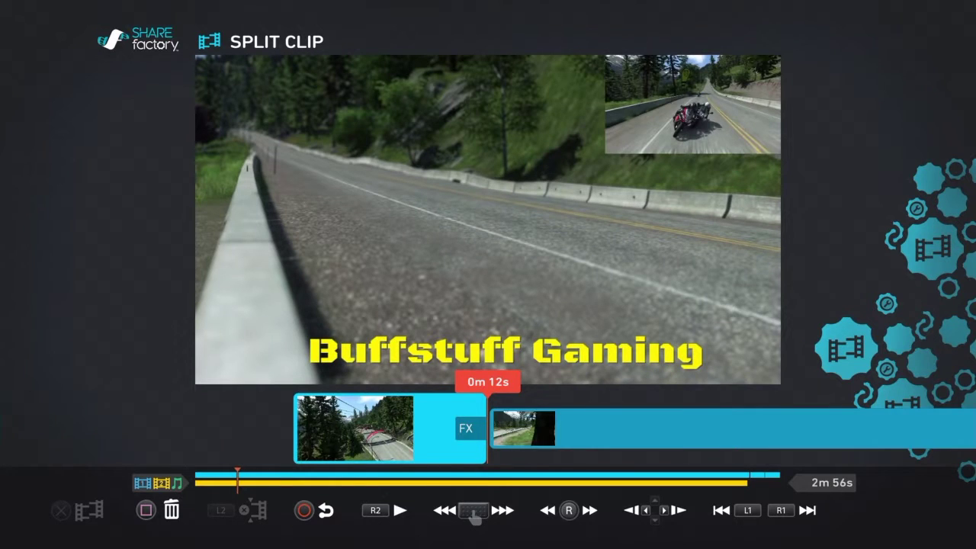
key(L1)
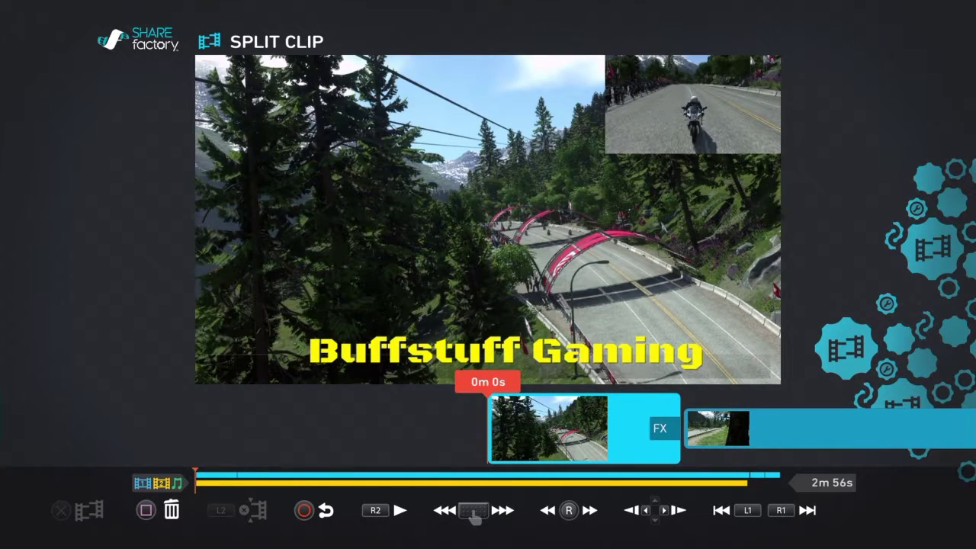
key(Escape)
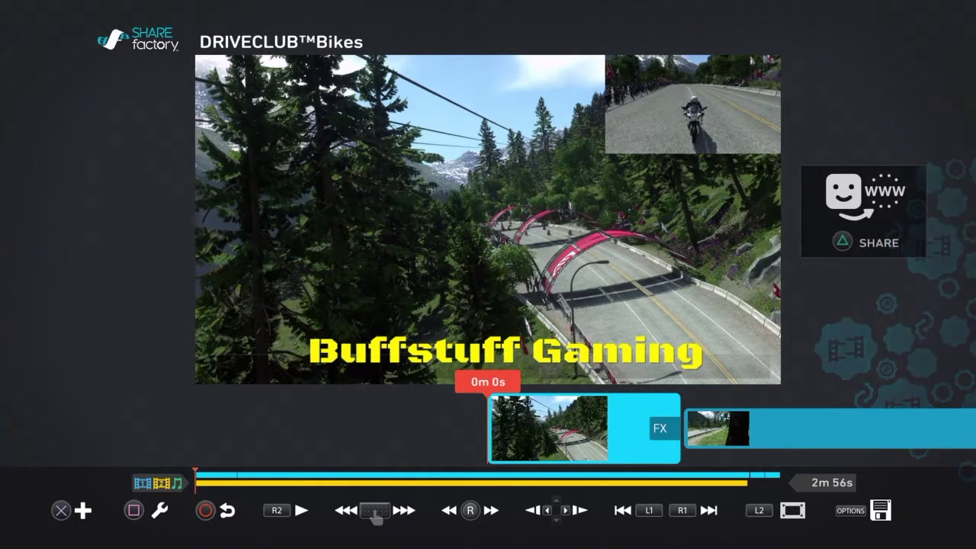
key(Return)
key(Down)
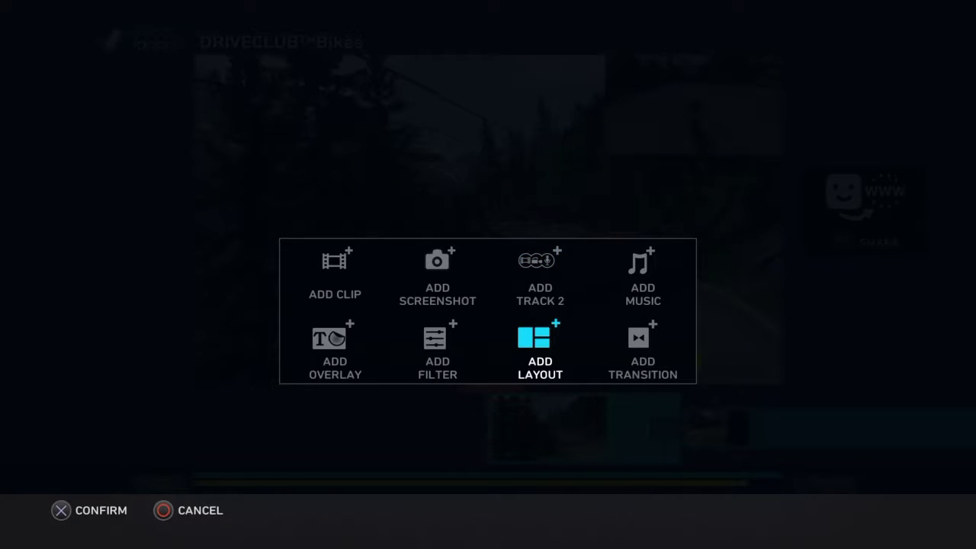
key(Up)
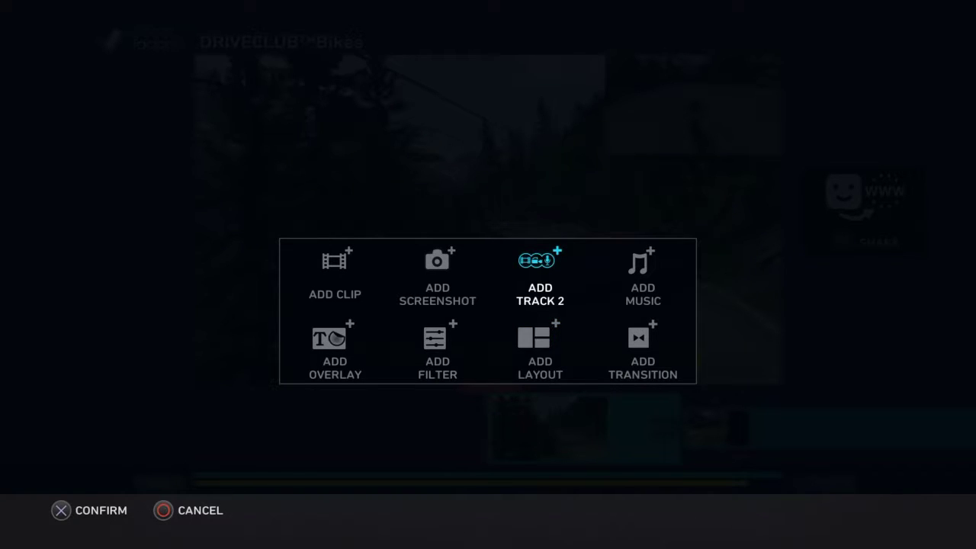
key(Down)
key(Up)
key(Escape)
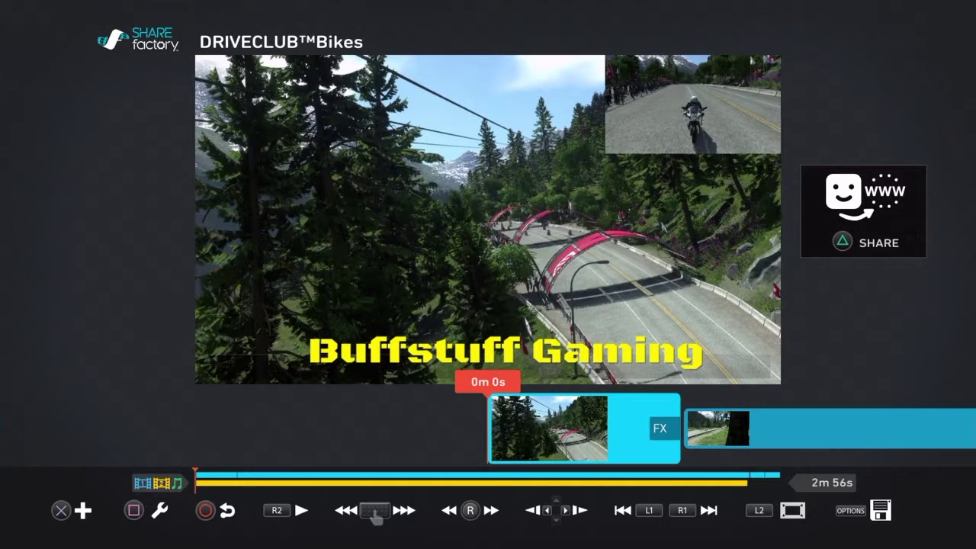
Open the track 2 clip for editing at the start of the timeline
key(s)
key(Down)
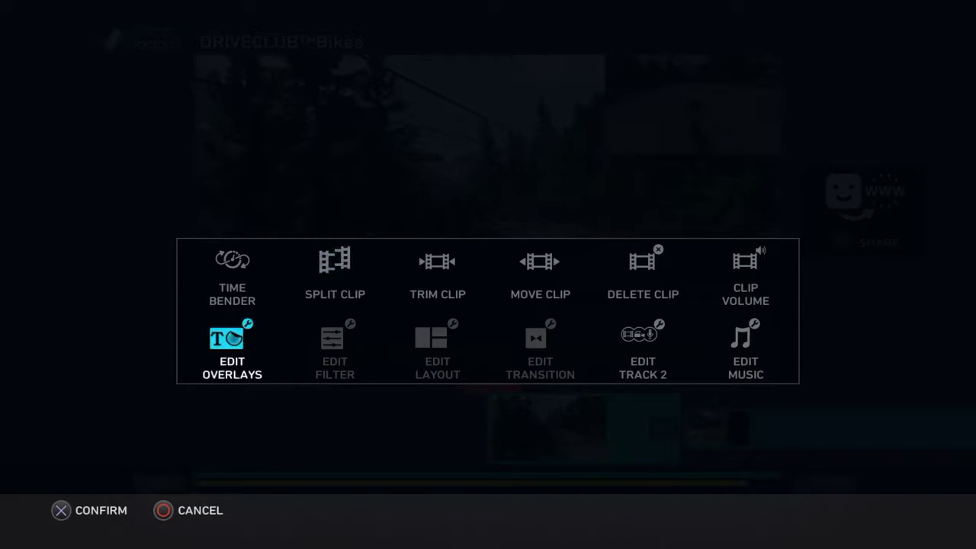
key(Right)
key(Right)
key(Left)
key(Return)
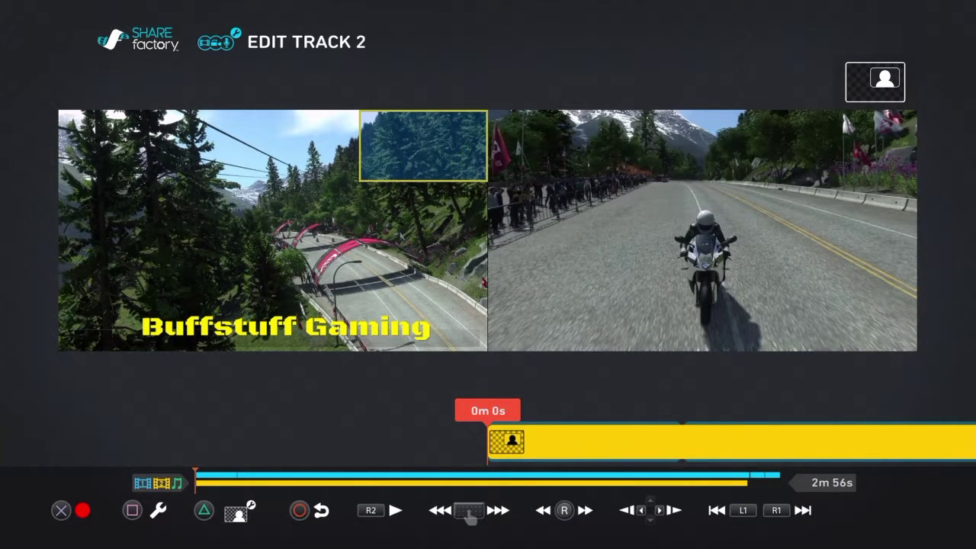
Set the track 2 clip's picture-in-picture layout to Offset
key(s)
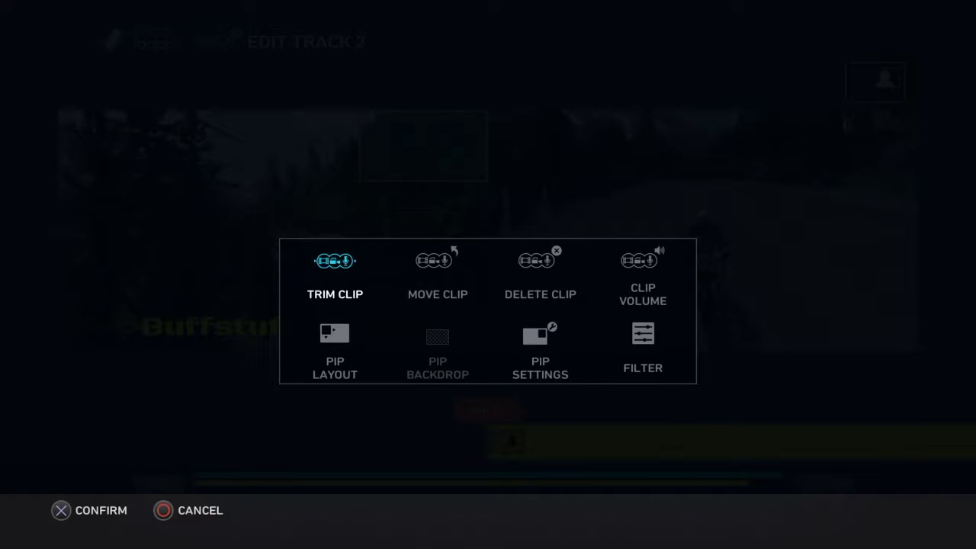
key(Down)
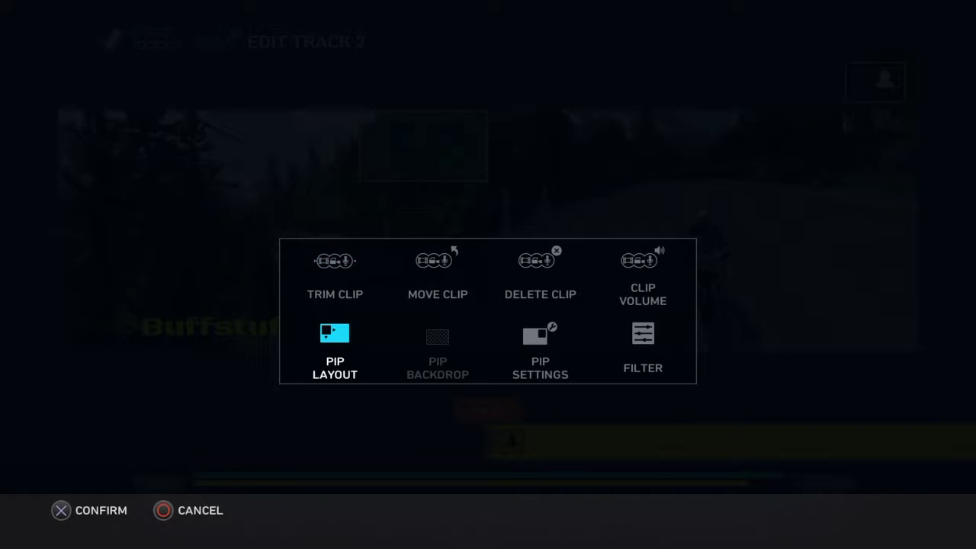
key(Return)
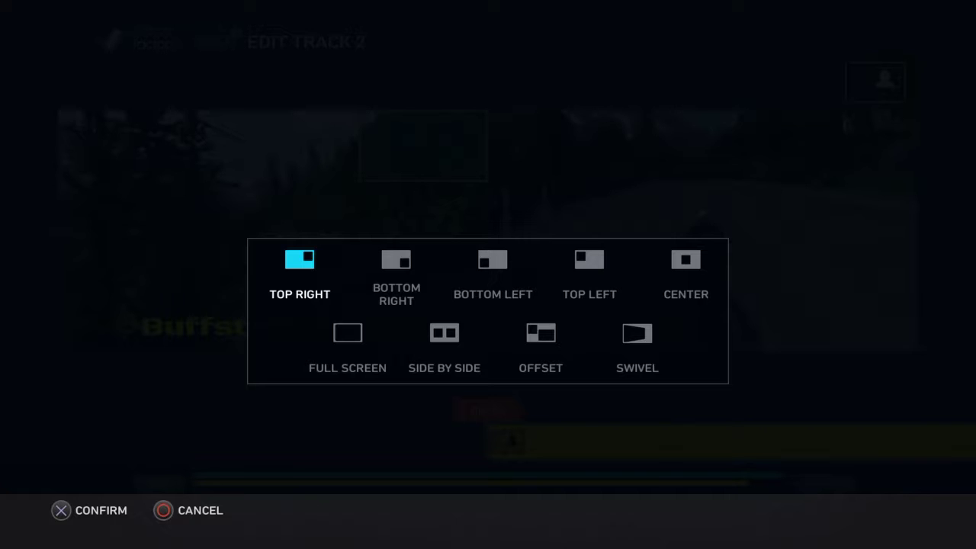
key(Right)
key(Right)
key(Right)
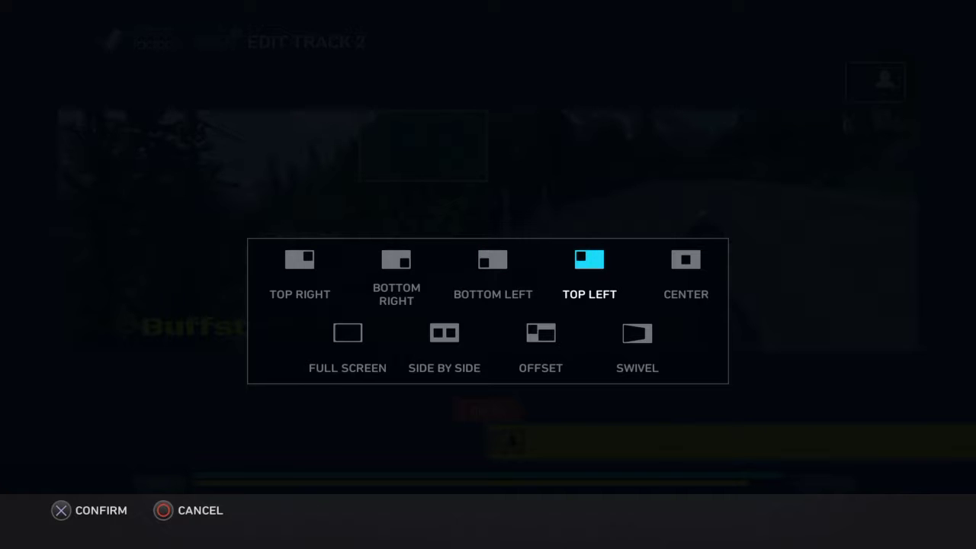
key(Down)
key(Left)
key(Right)
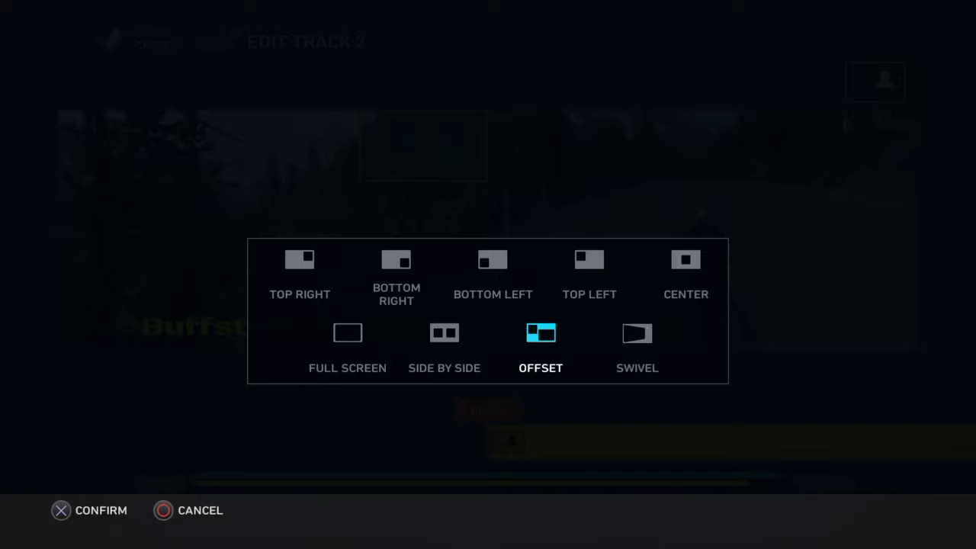
key(Return)
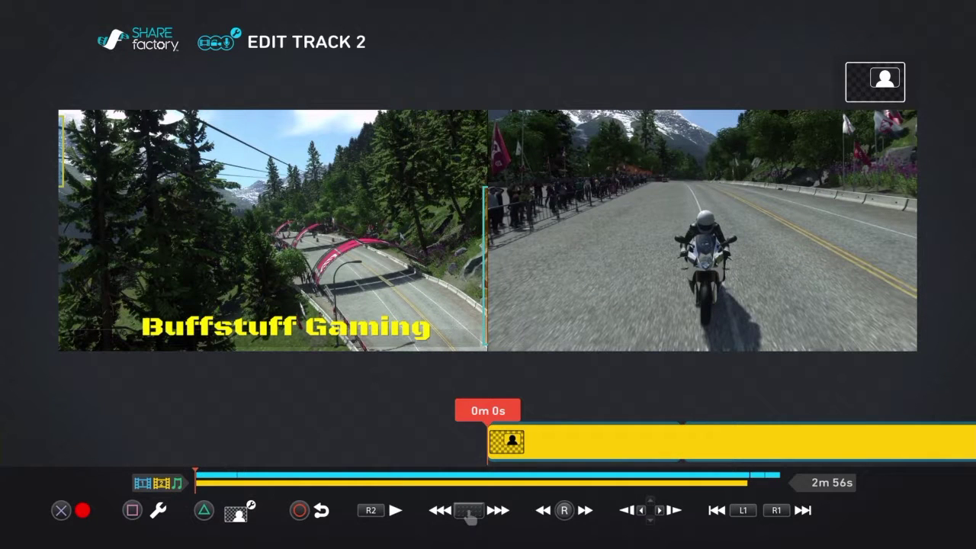
Turn on Display Frame in the track 2 clip's PIP settings
key(Return)
key(Up)
key(Right)
key(Down)
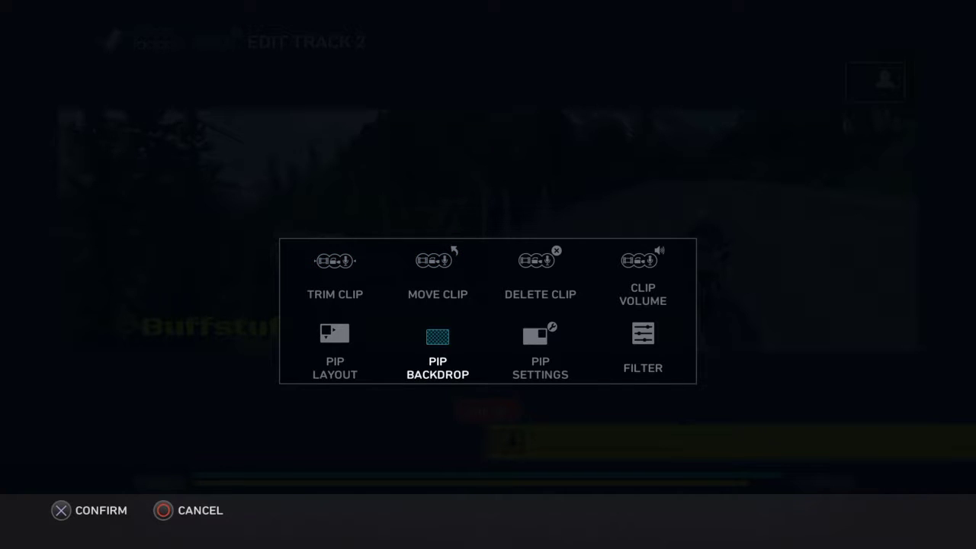
key(Right)
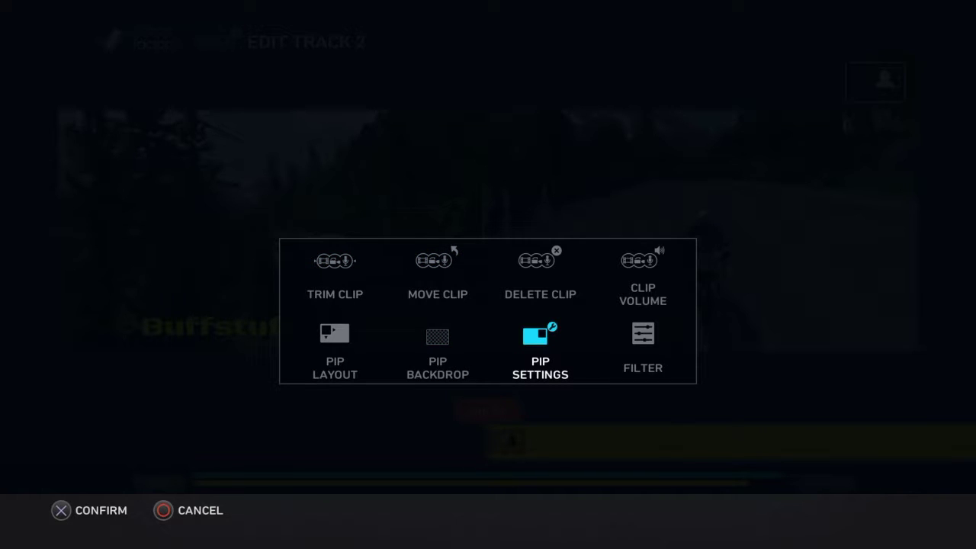
key(Return)
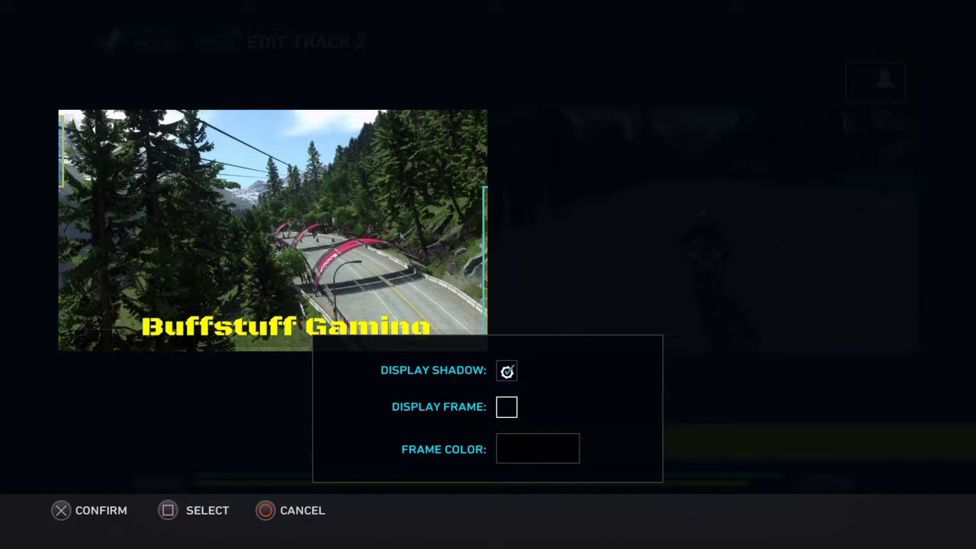
key(Return)
key(Down)
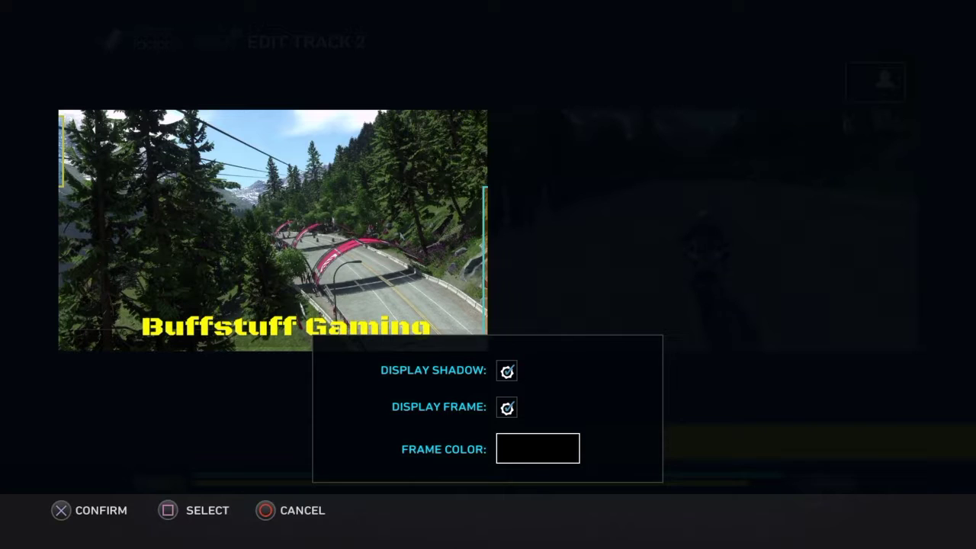
Set the picture-in-picture frame color to the white swatch and leave the PIP settings
key(Return)
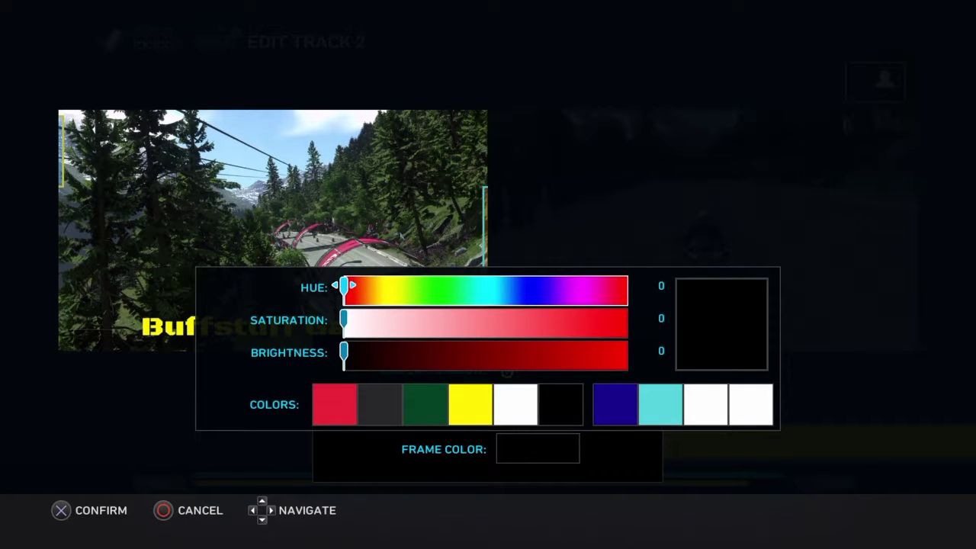
key(Down)
key(Down)
key(Down)
key(Down)
key(Up)
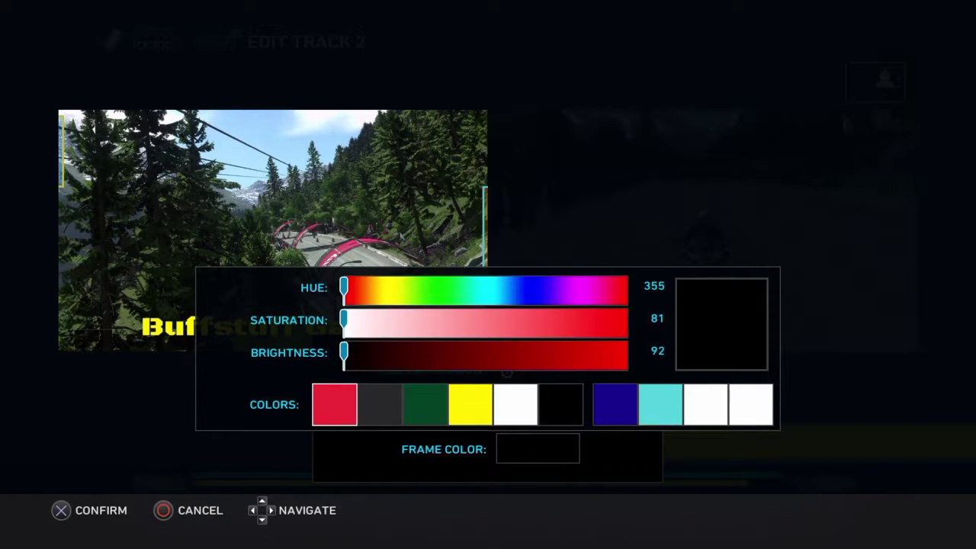
key(Right)
key(Right)
key(Right)
key(Right)
key(Return)
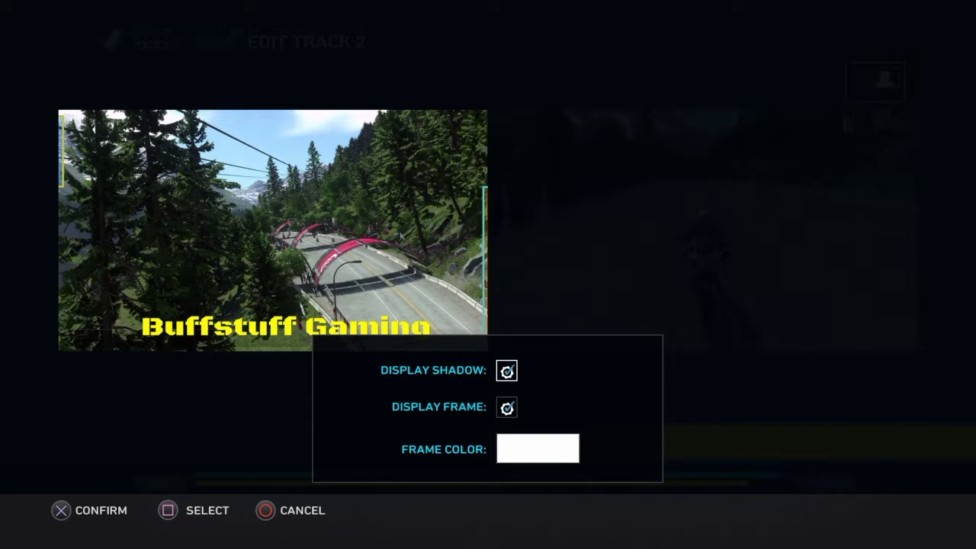
key(Escape)
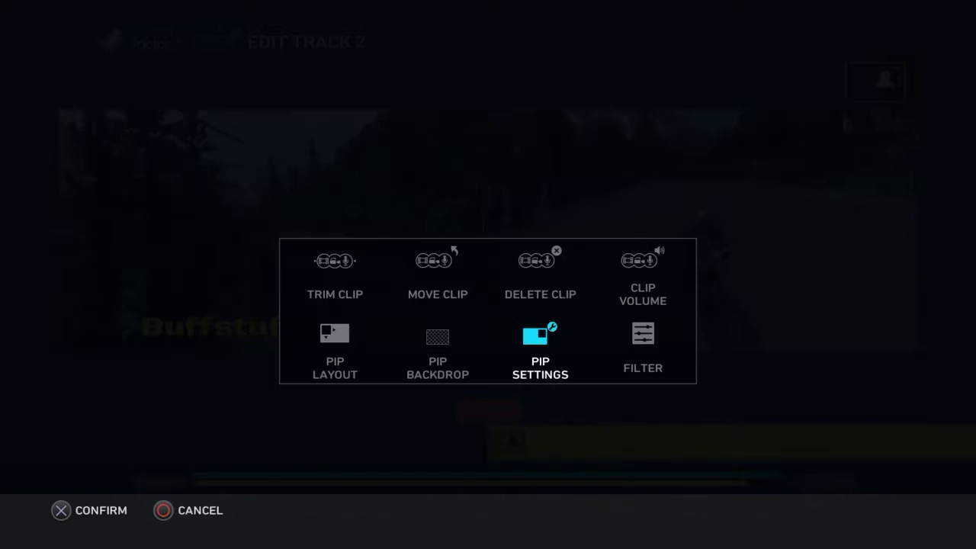
Replace the picture-in-picture backdrop with the Solid Color image
key(Left)
key(Return)
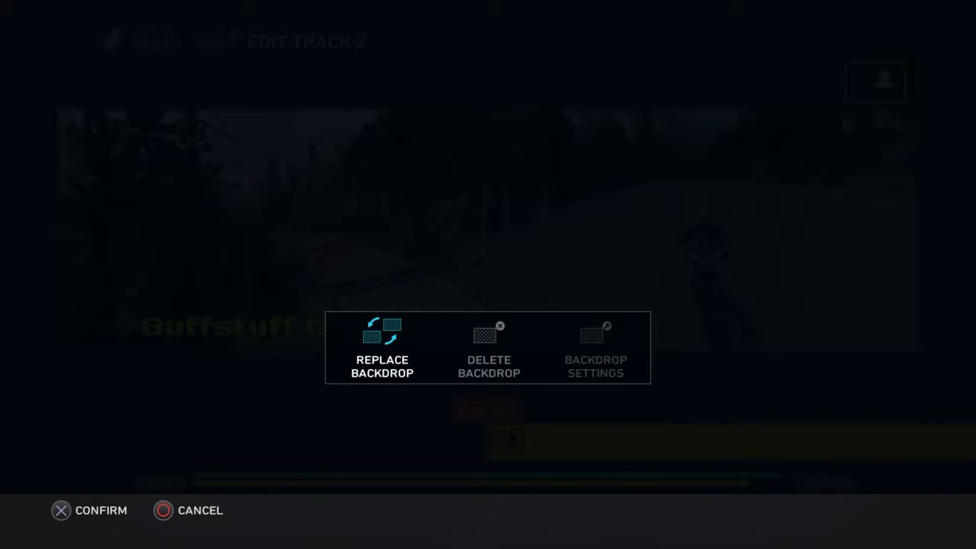
key(Return)
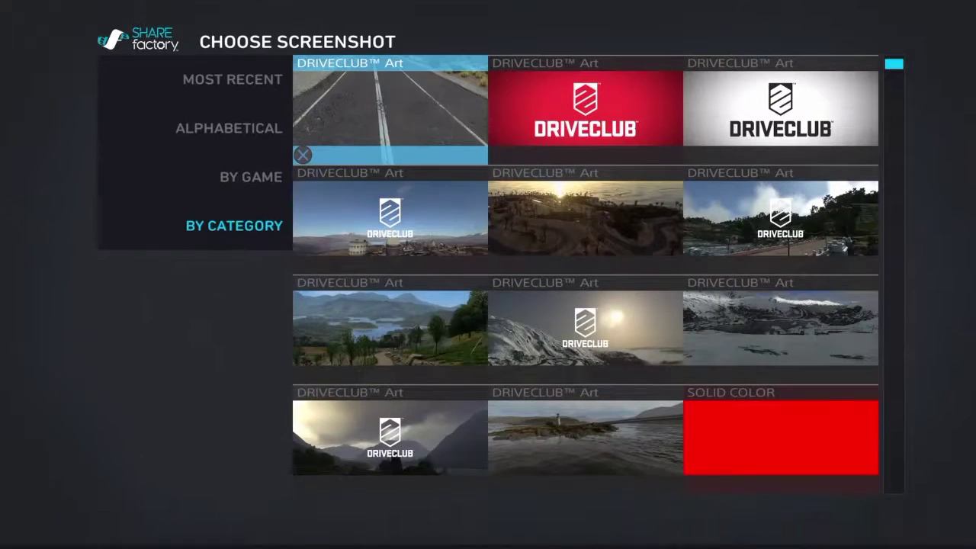
key(Right)
key(Down)
key(Down)
key(Down)
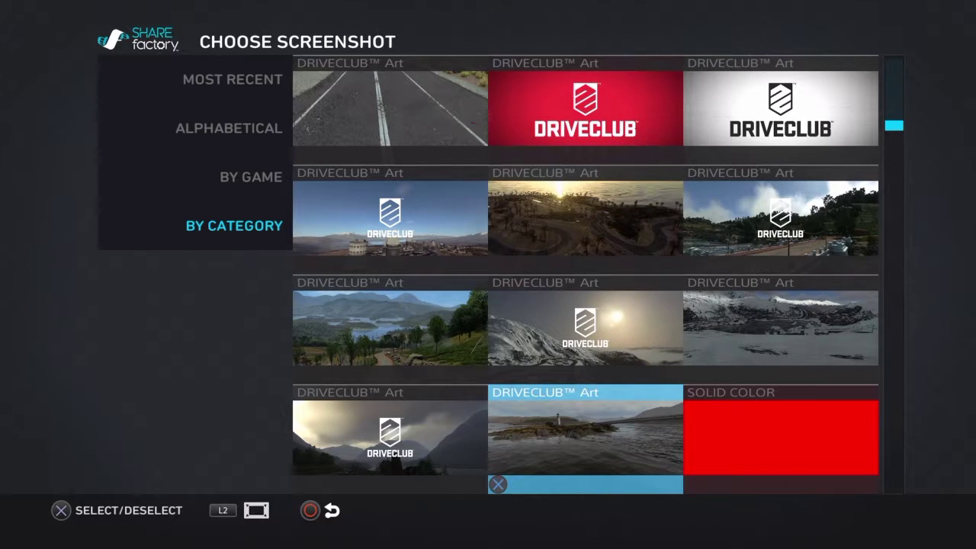
key(Down)
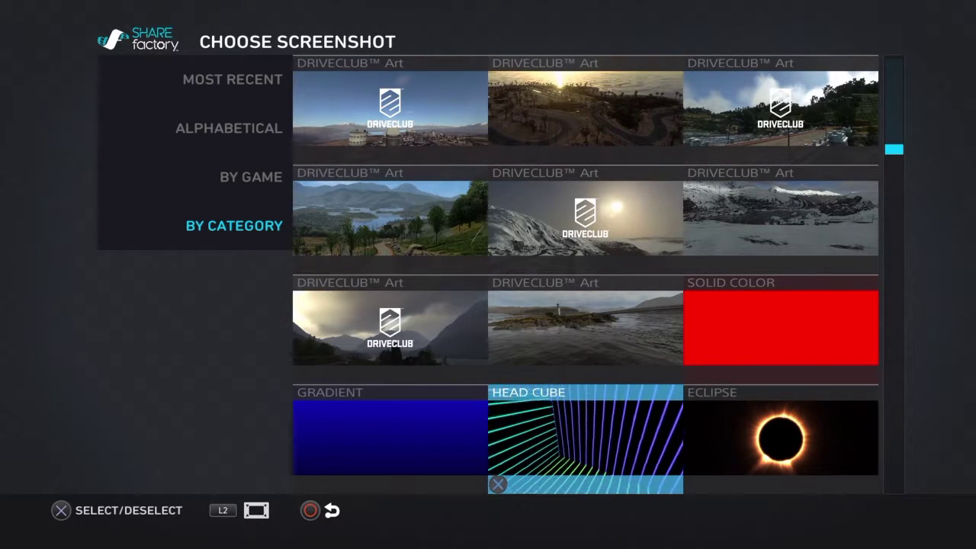
key(Up)
key(Right)
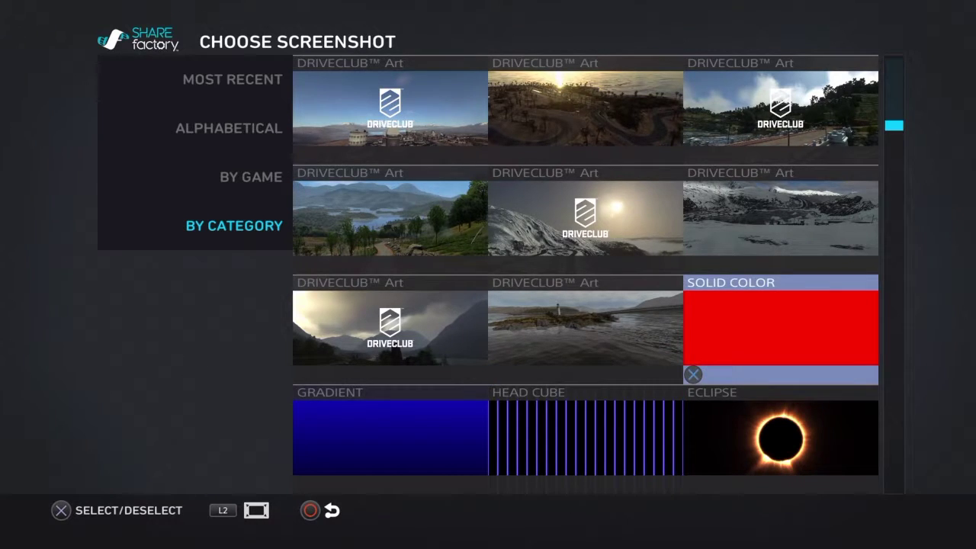
key(Return)
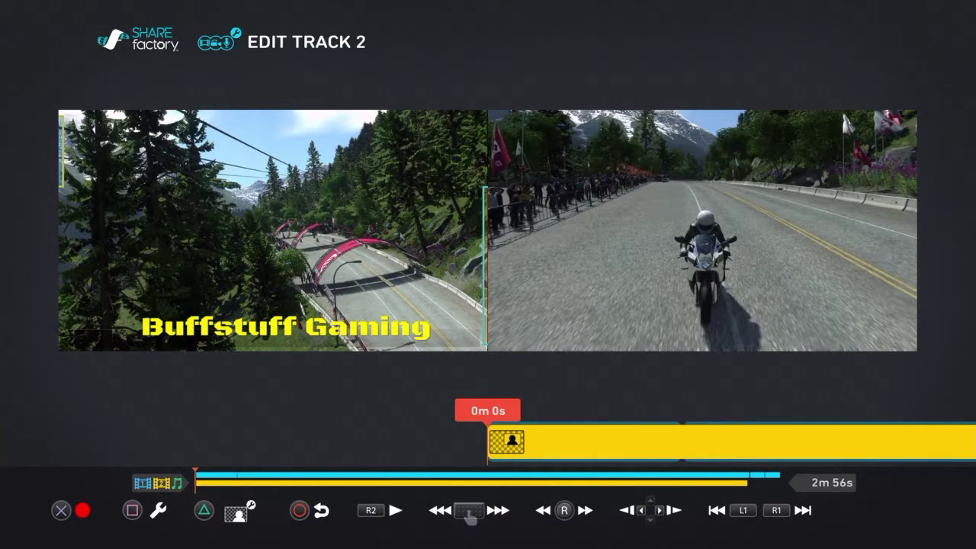
Set the solid backdrop to cyan with hue 182, saturation 100 and brightness 100, and return to the main timeline
key(Return)
key(Return)
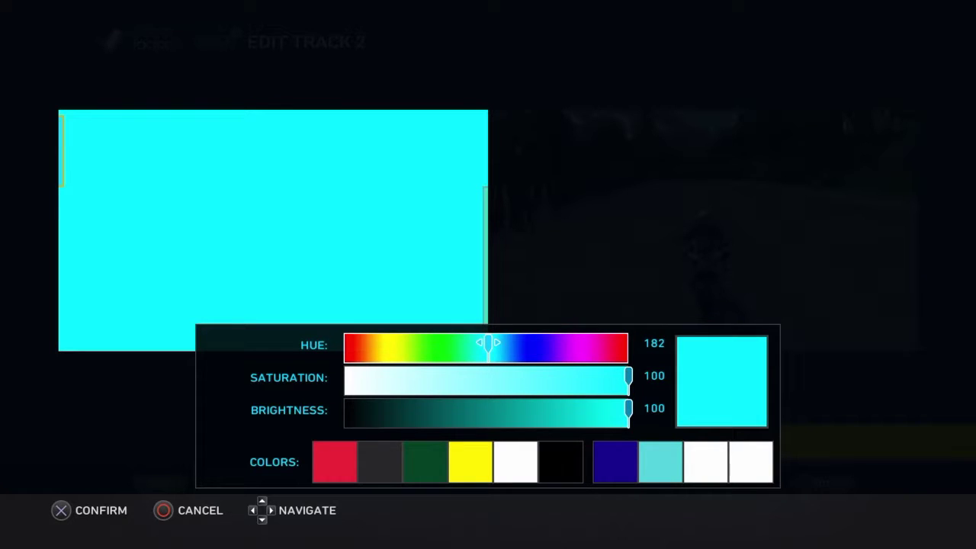
key(Return)
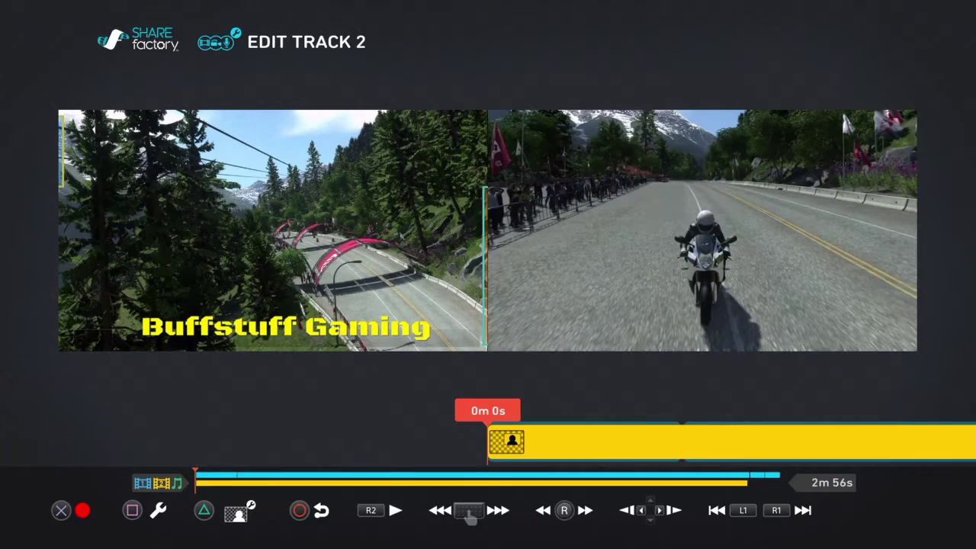
key(Escape)
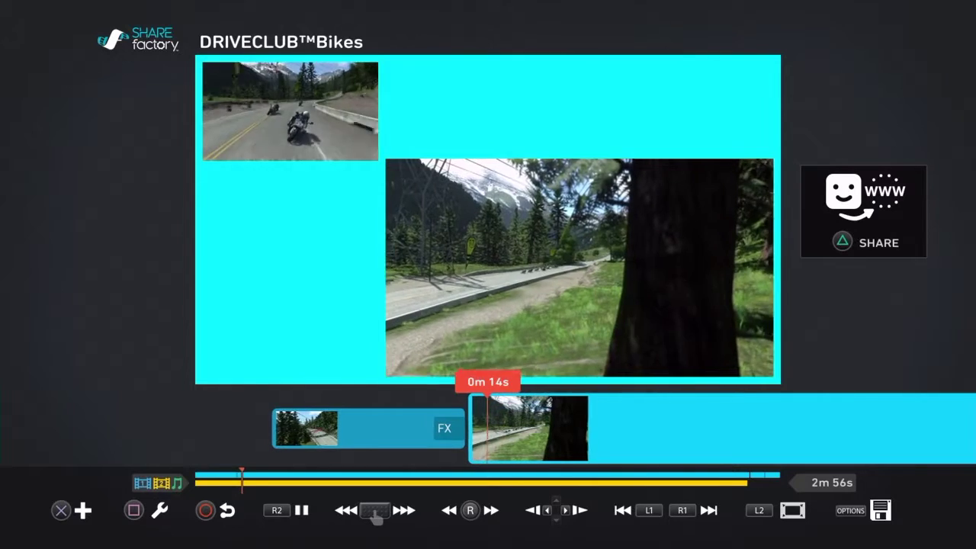
Stop playback and record a short audio commentary at the start of track 2
key(R2)
key(Square)
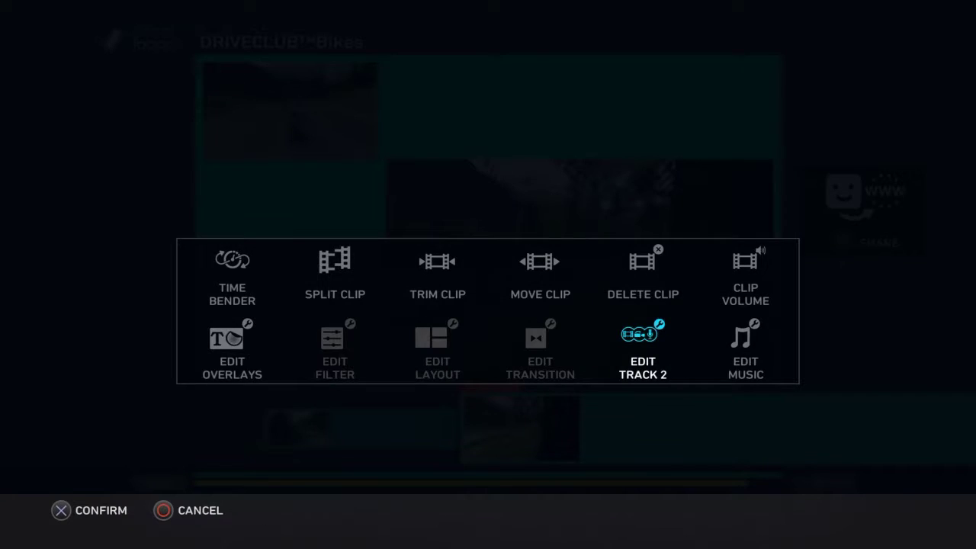
key(Cross)
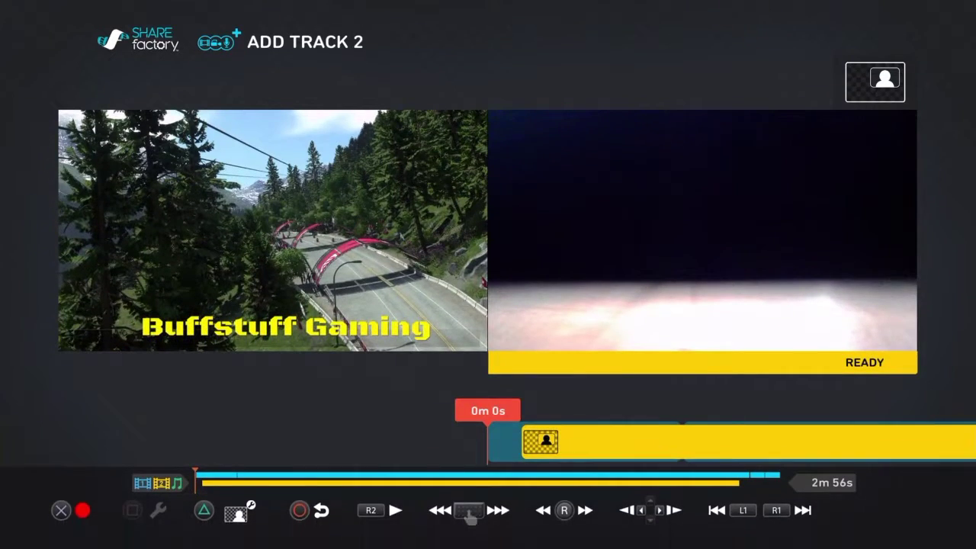
key(Triangle)
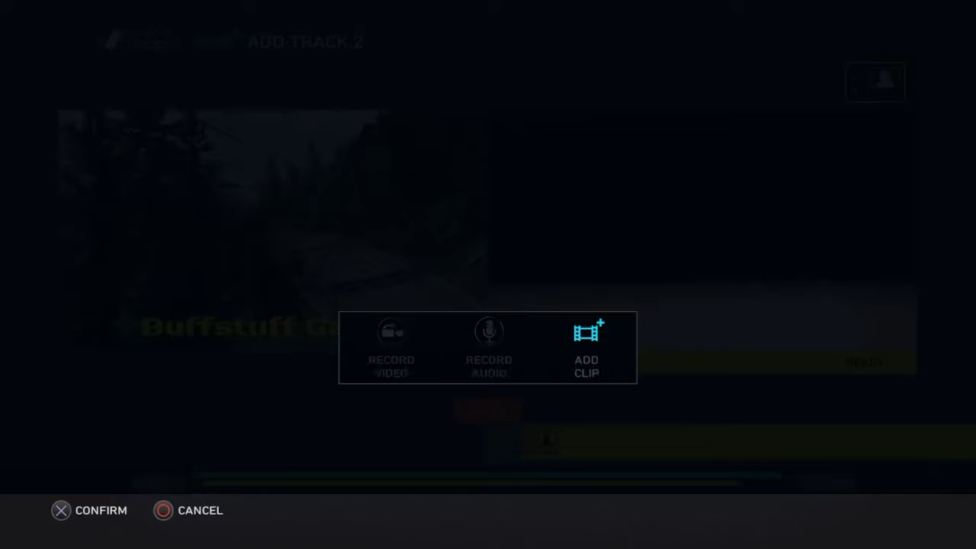
key(Left)
key(Return)
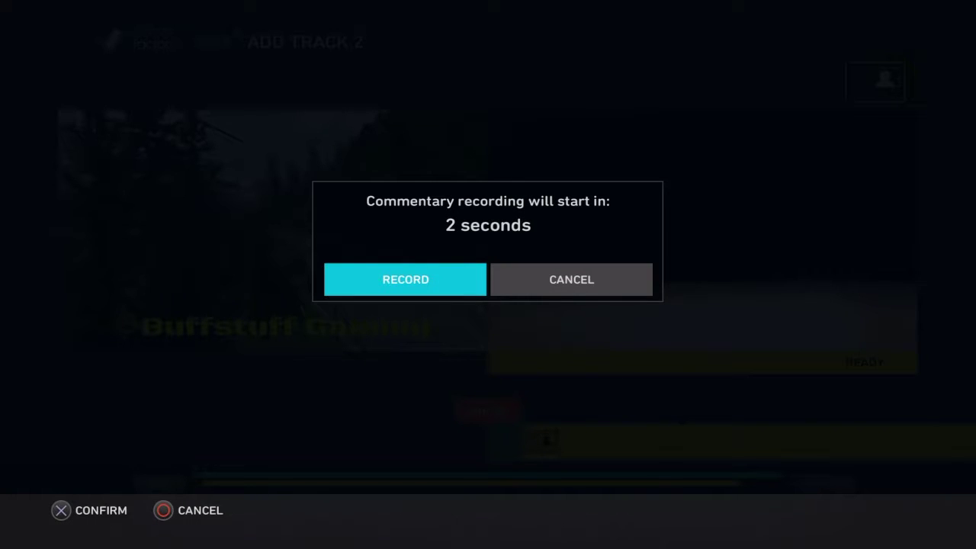
key(Return)
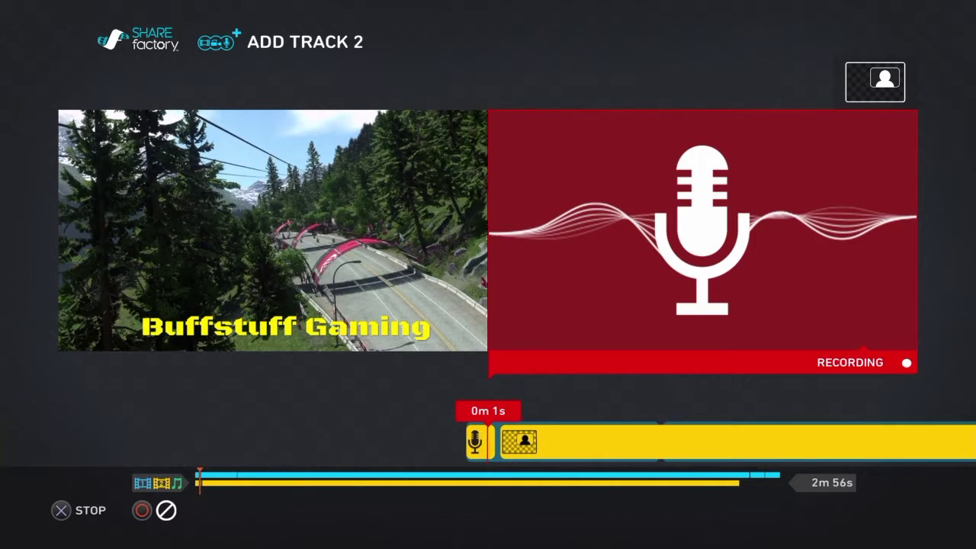
key(Return)
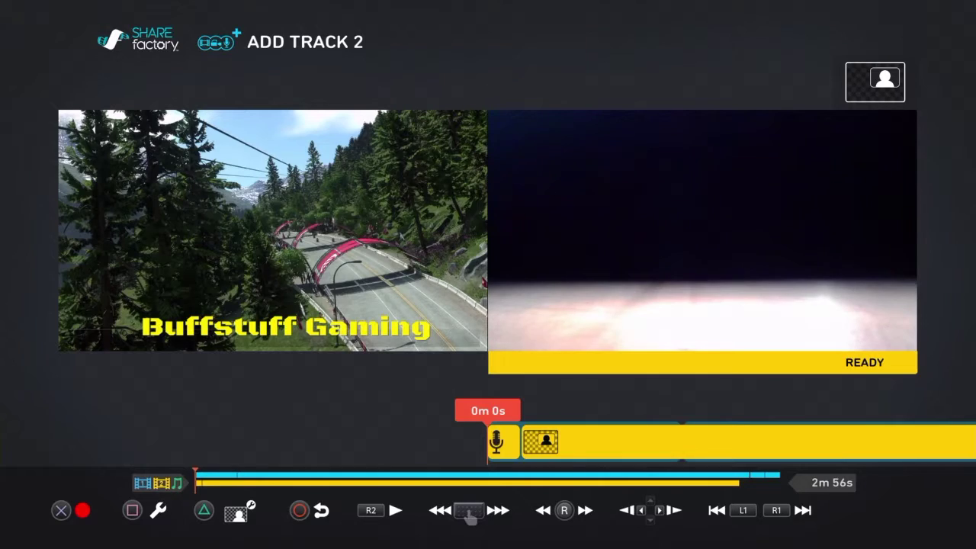
Delete the recorded audio commentary clip from the start of track 2
key(s)
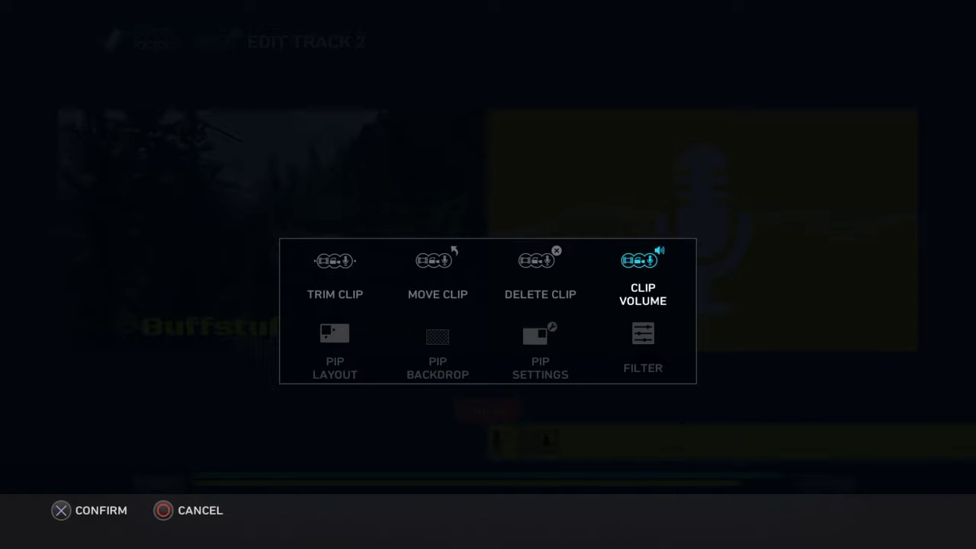
key(Left)
key(Return)
key(Left)
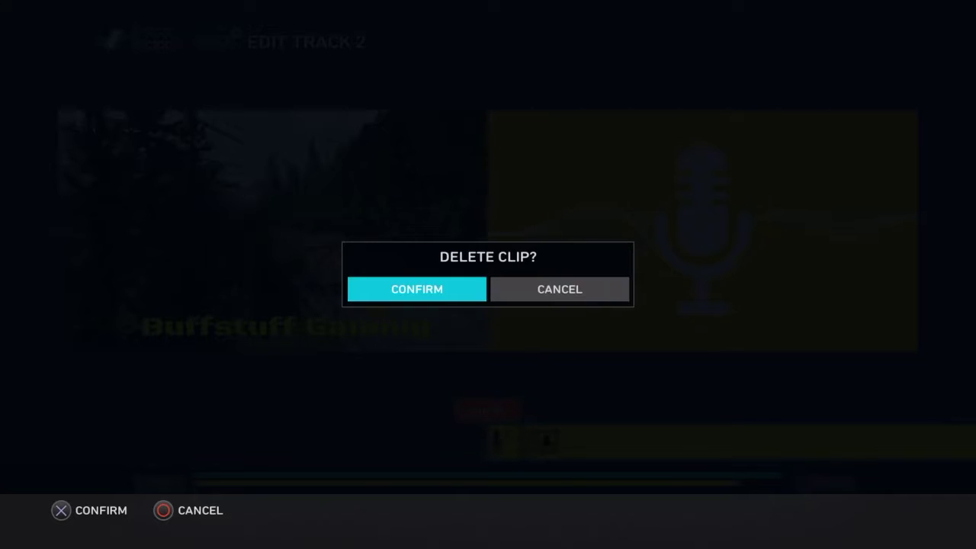
key(Return)
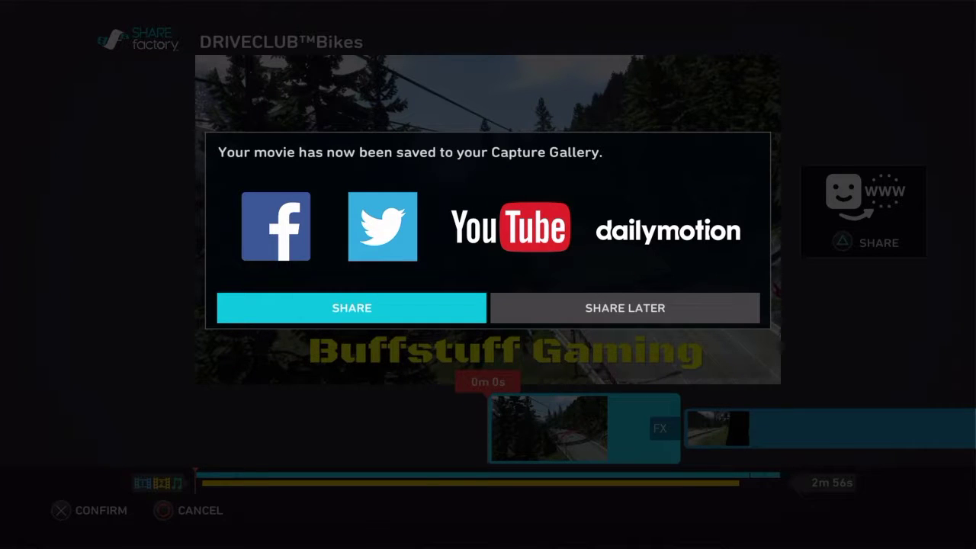
Postpone sharing the saved movie with Share Later and return to the project timeline
key(Right)
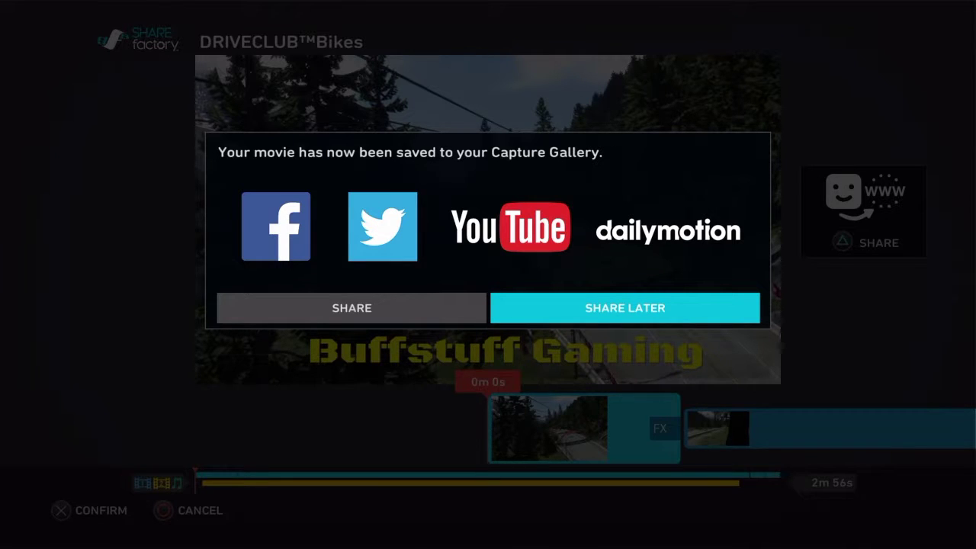
key(Return)
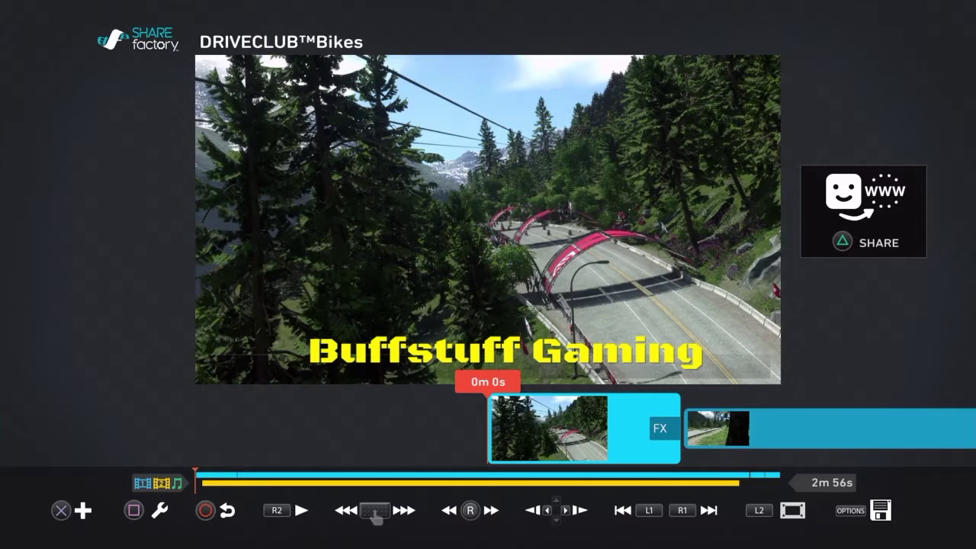
Leave the current project and create a new video project with the DRIVECLUB theme
key(Escape)
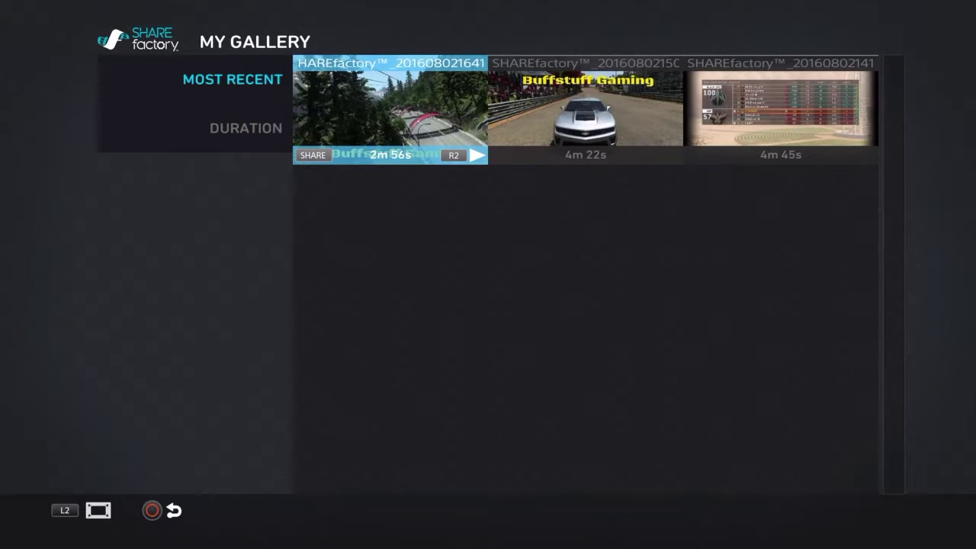
key(Escape)
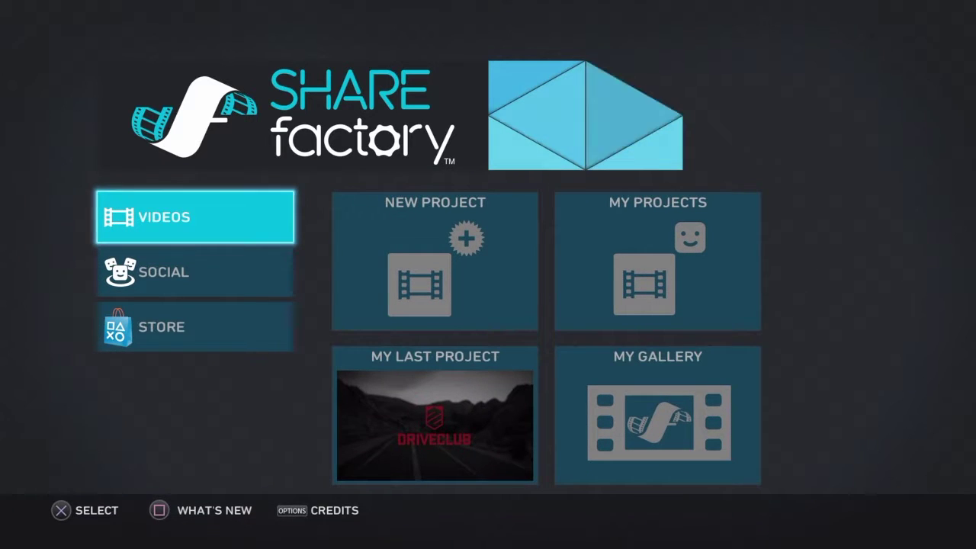
key(Right)
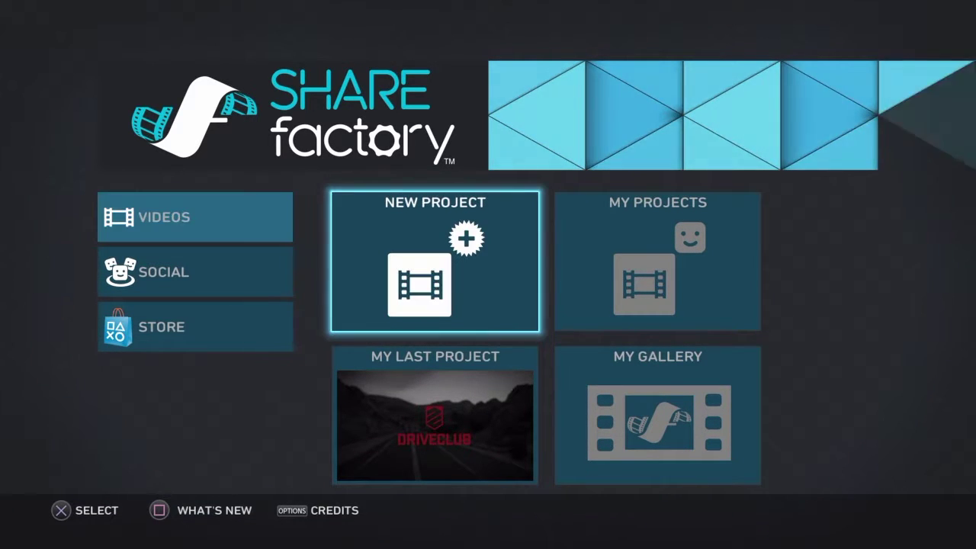
key(Return)
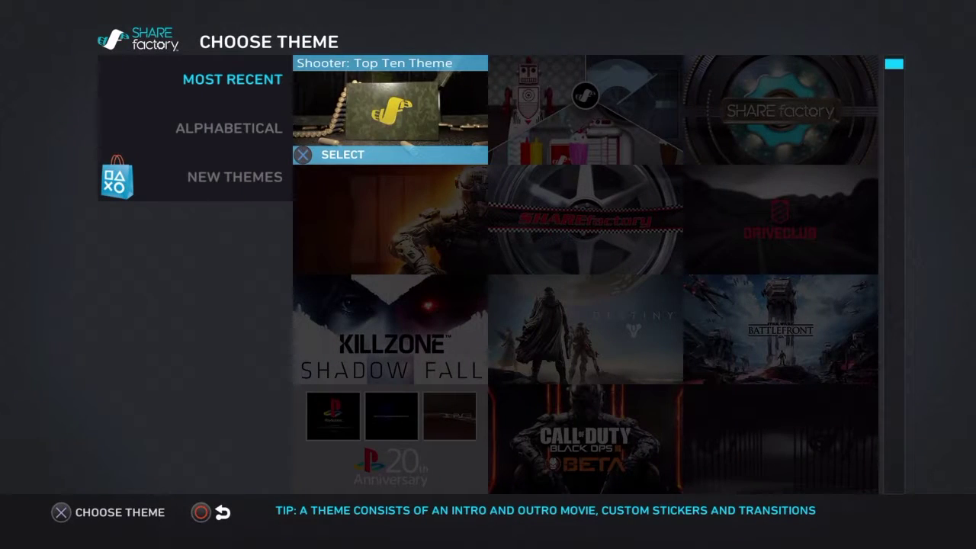
key(Right)
key(Down)
key(Right)
key(Return)
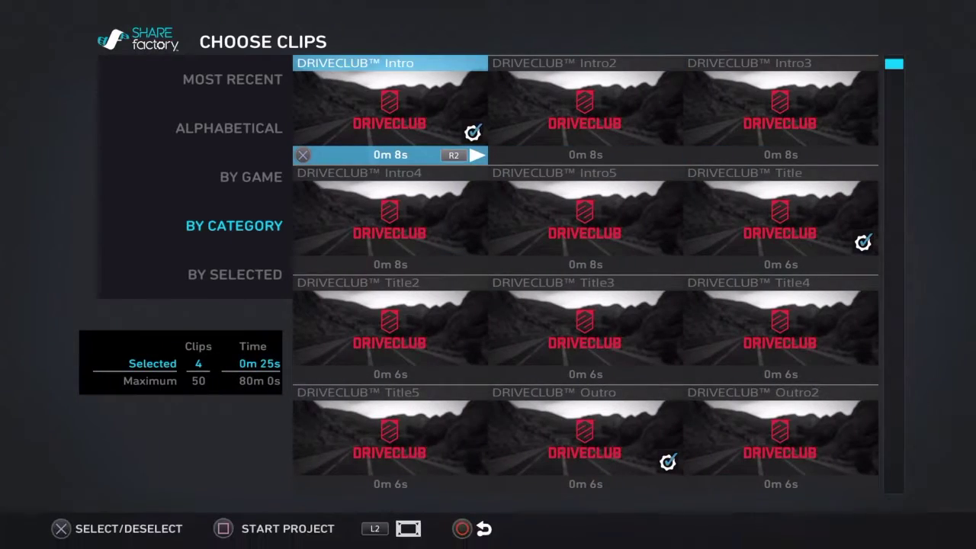
Deselect the preselected DRIVECLUB Intro, Title and Outro clips for the new project
key(Return)
key(Down)
key(Right)
key(Right)
key(Return)
key(Down)
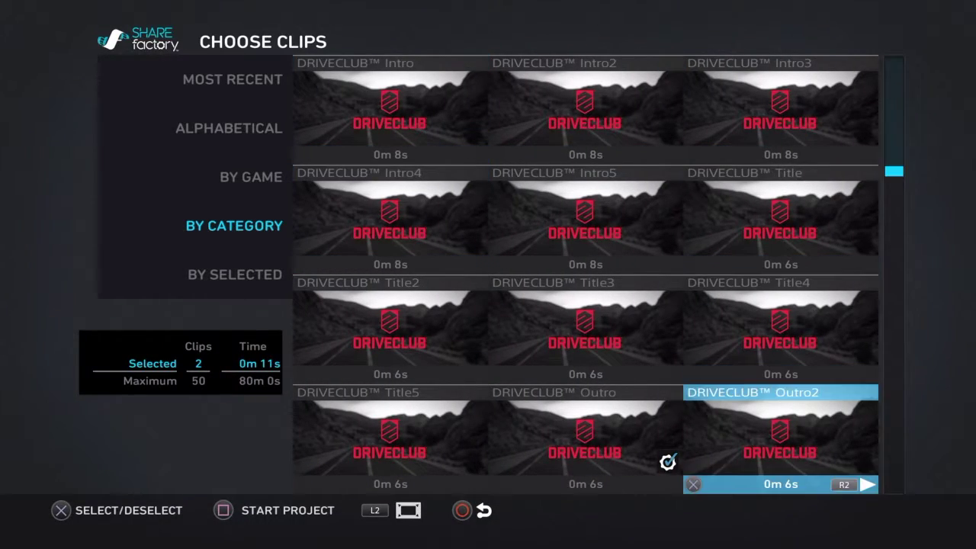
key(Left)
key(Return)
key(Down)
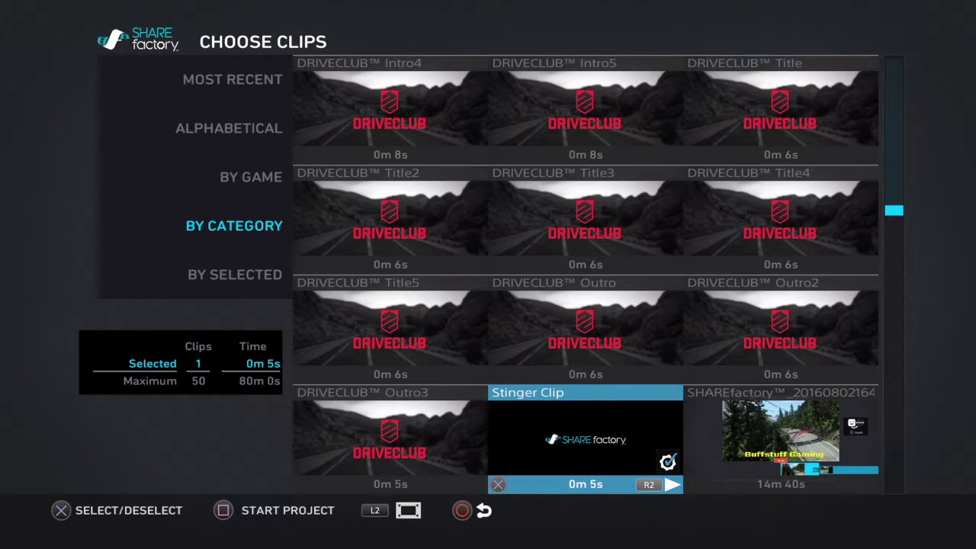
Add the saved 2m 56s SHAREfactory movie to the project's clips and open the timeline
key(Down)
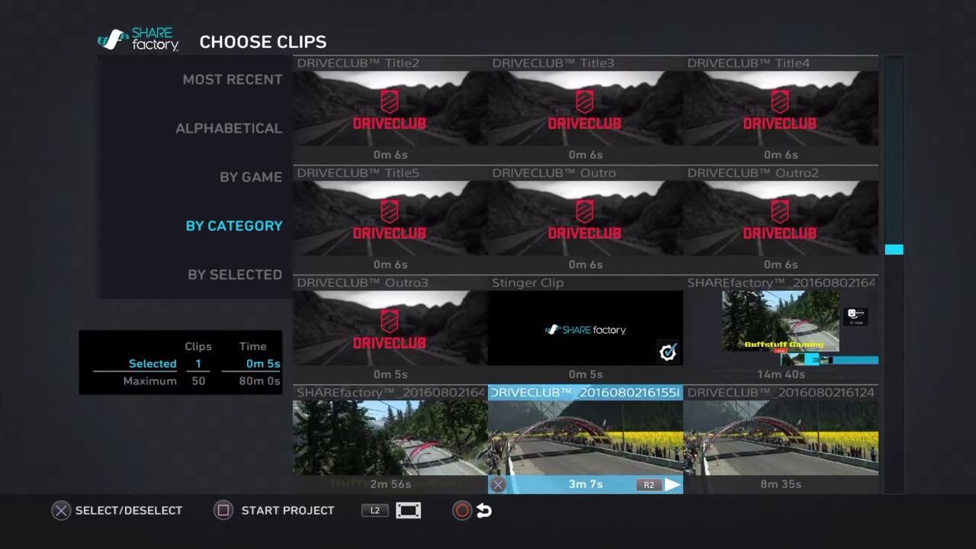
key(Left)
key(Return)
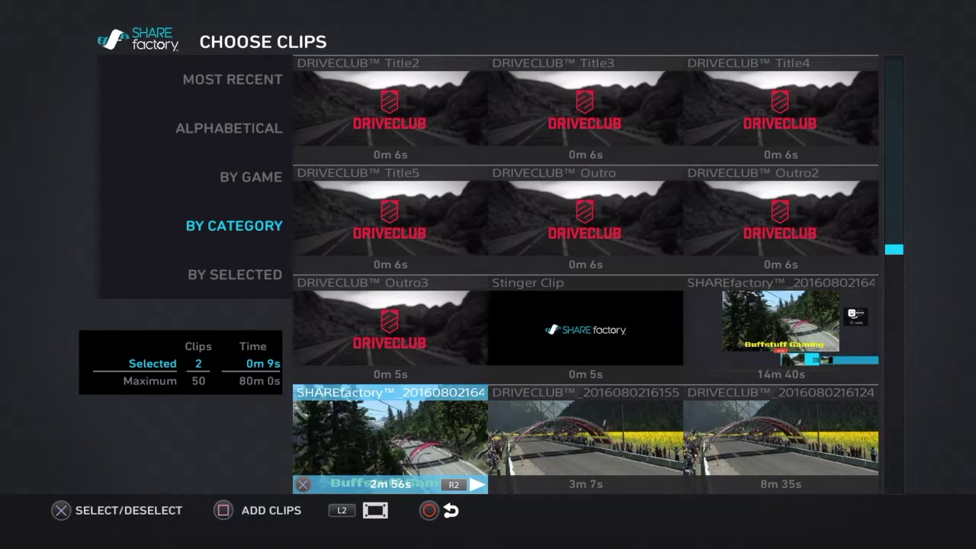
key(Return)
key(Return)
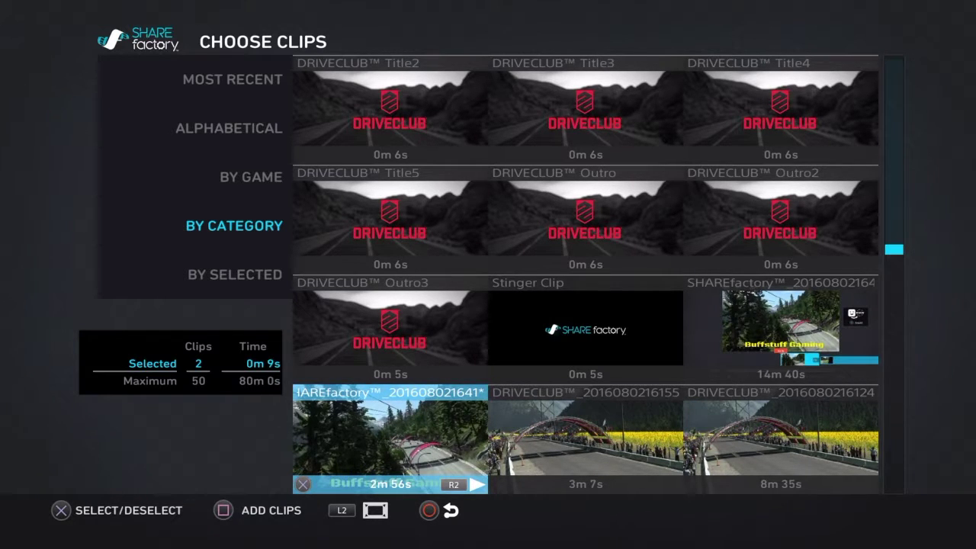
key(Return)
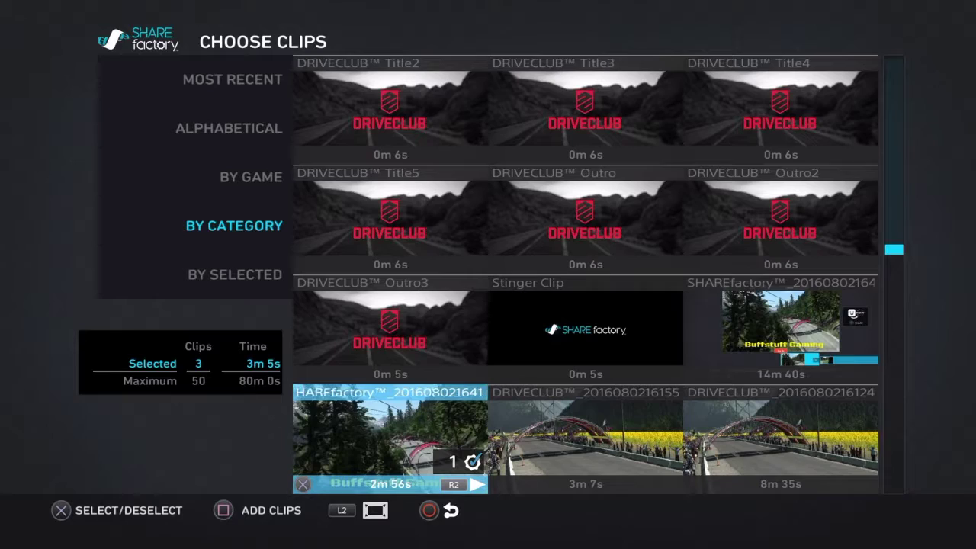
key(F2)
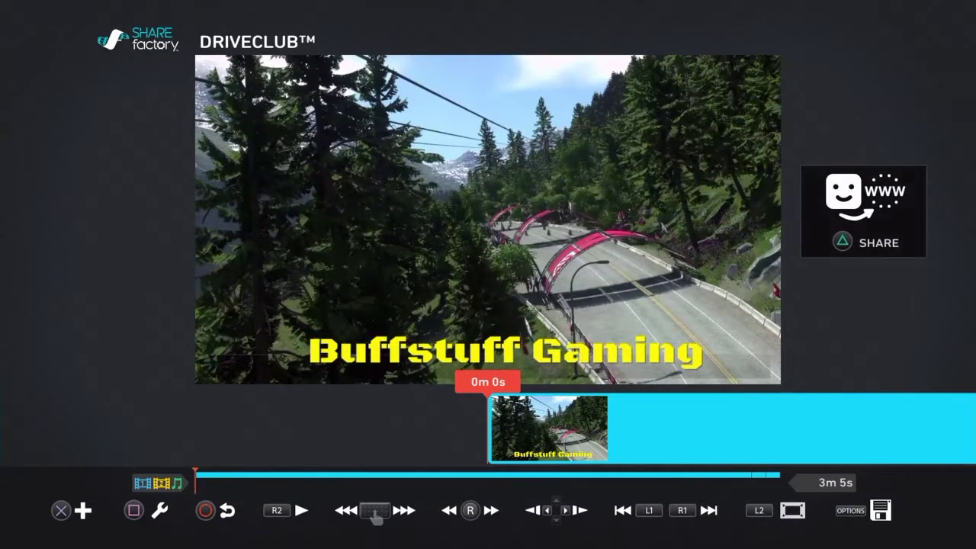
Record an audio commentary on track 2 from the start of the timeline to about 33 seconds
key(space)
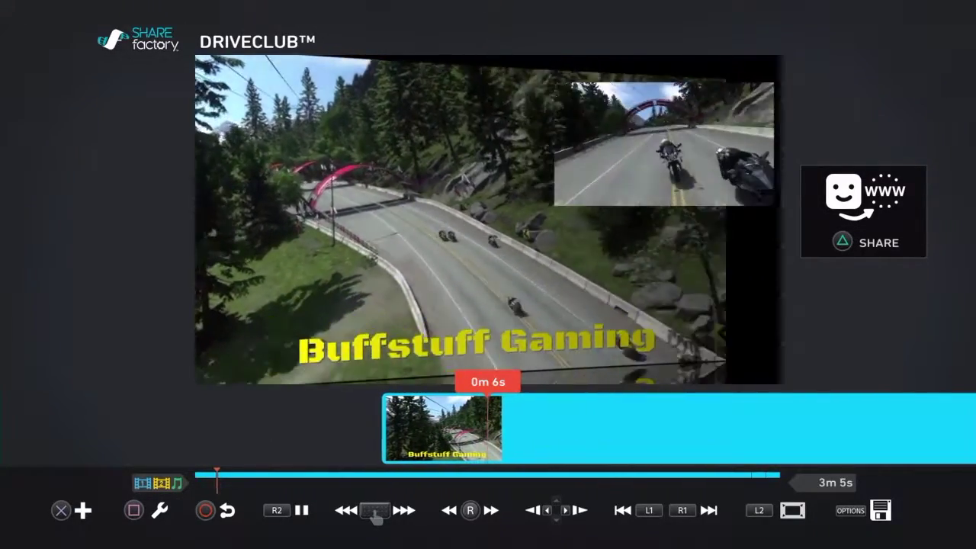
key(L1)
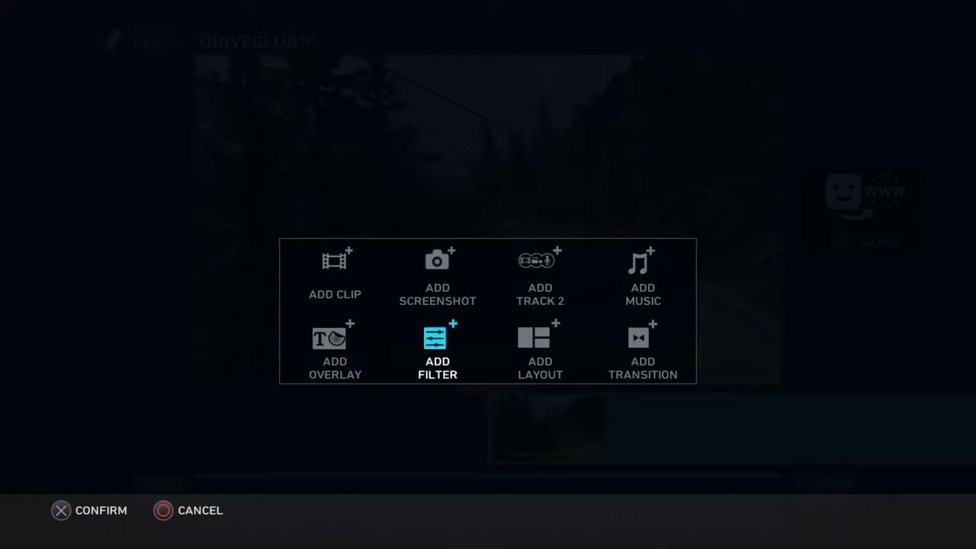
key(Right)
key(Up)
key(Return)
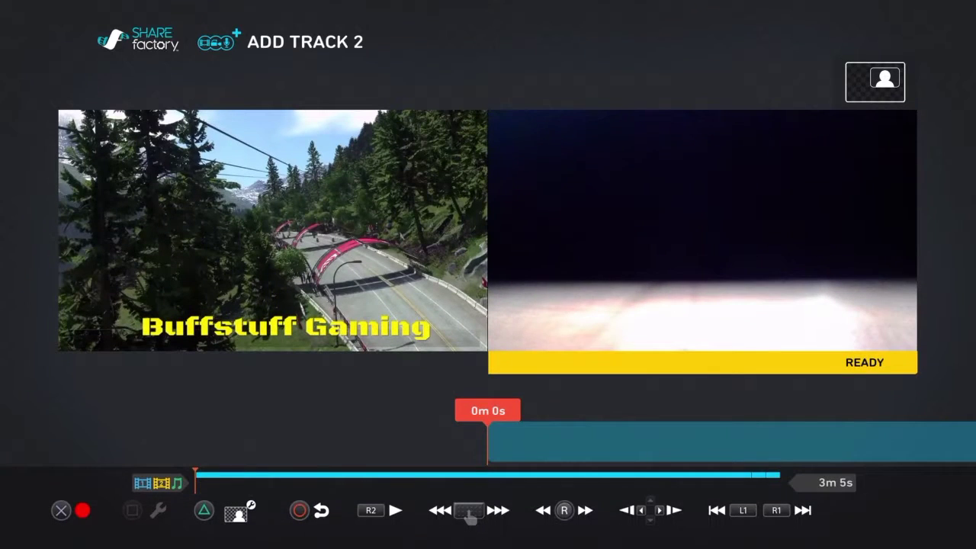
key(Return)
key(Right)
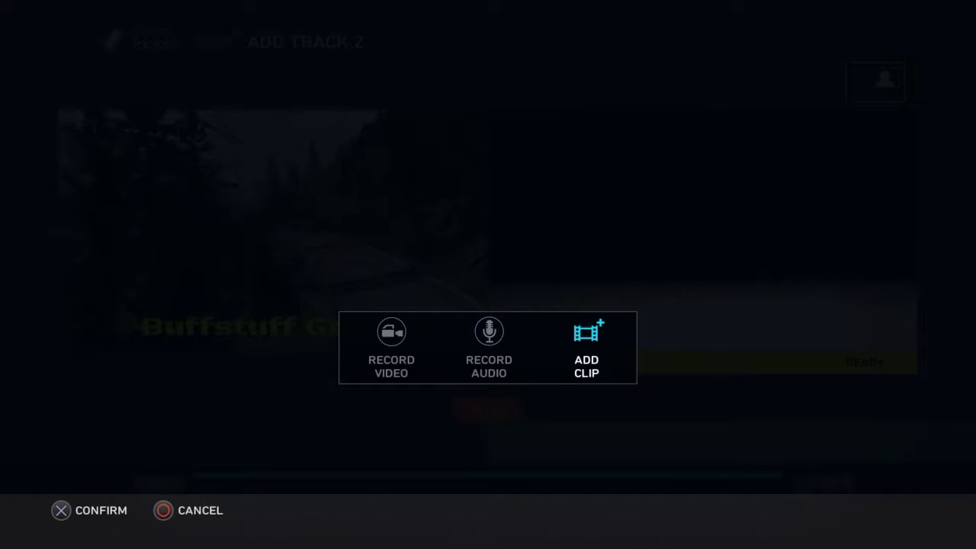
key(Left)
key(Return)
key(Return)
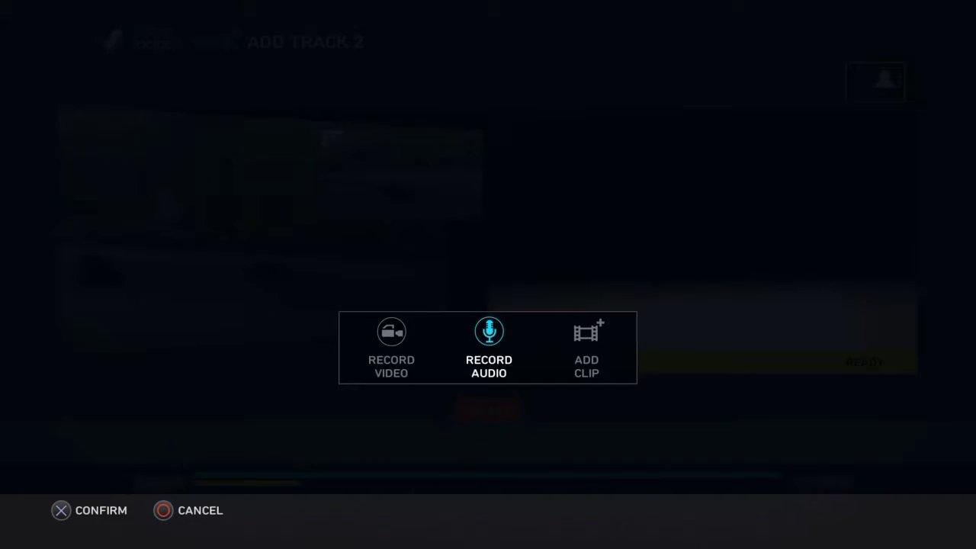
Record a second audio commentary on track 2 ending at 2m 54s, and return to the main timeline
key(Return)
key(Return)
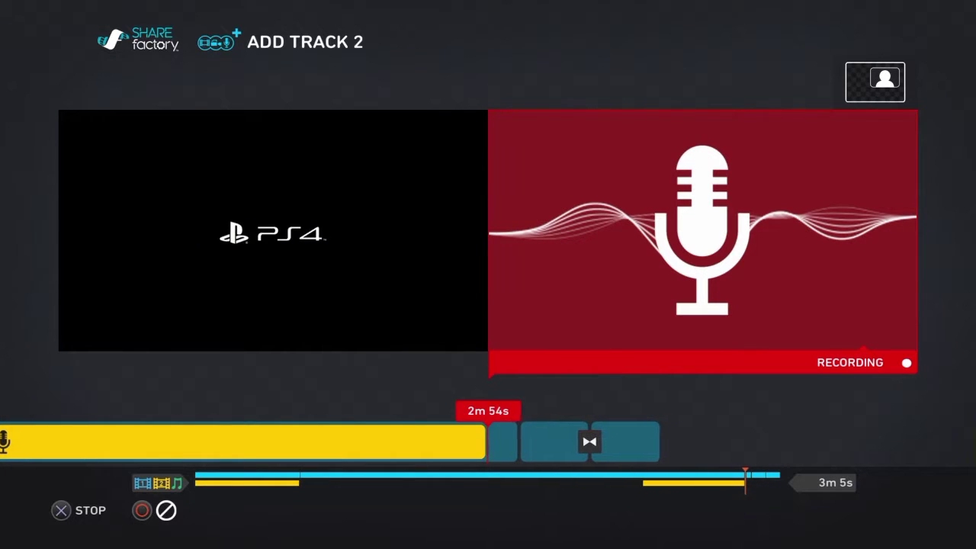
key(Return)
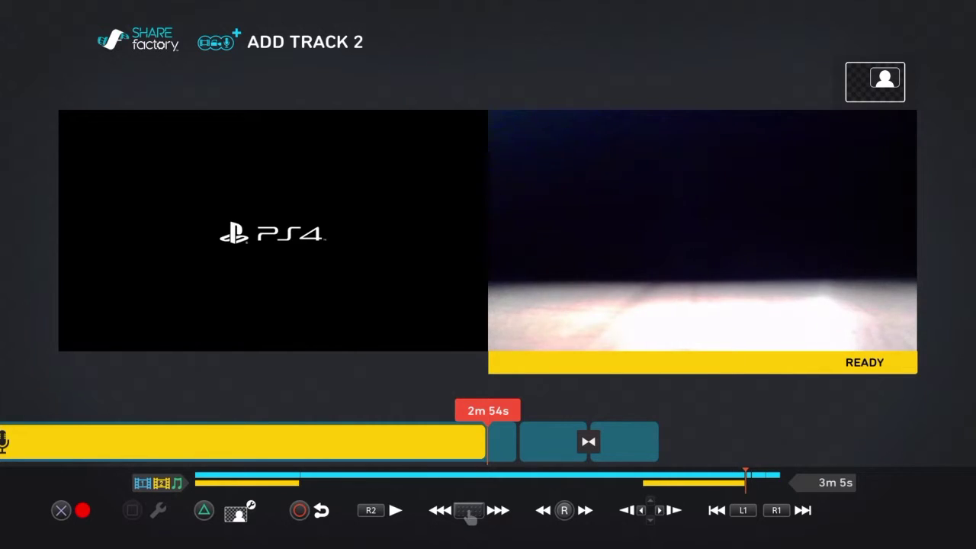
key(Right)
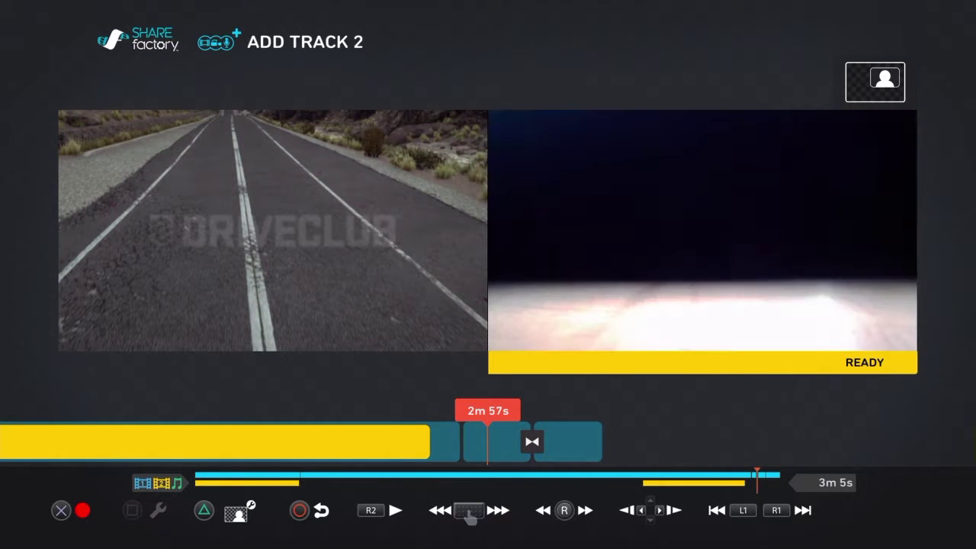
key(Escape)
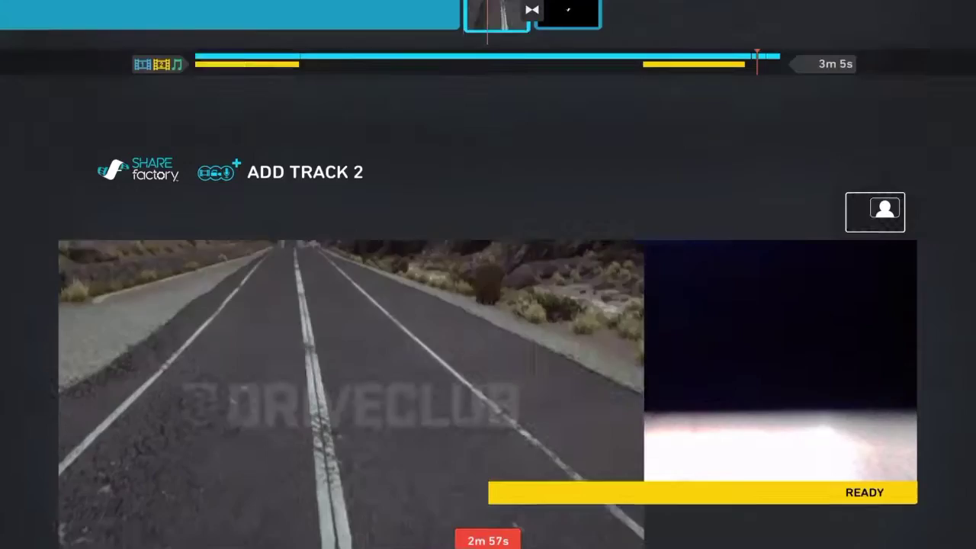
Delete the short DRIVECLUB logo clip that follows the main footage
key(Left)
key(Right)
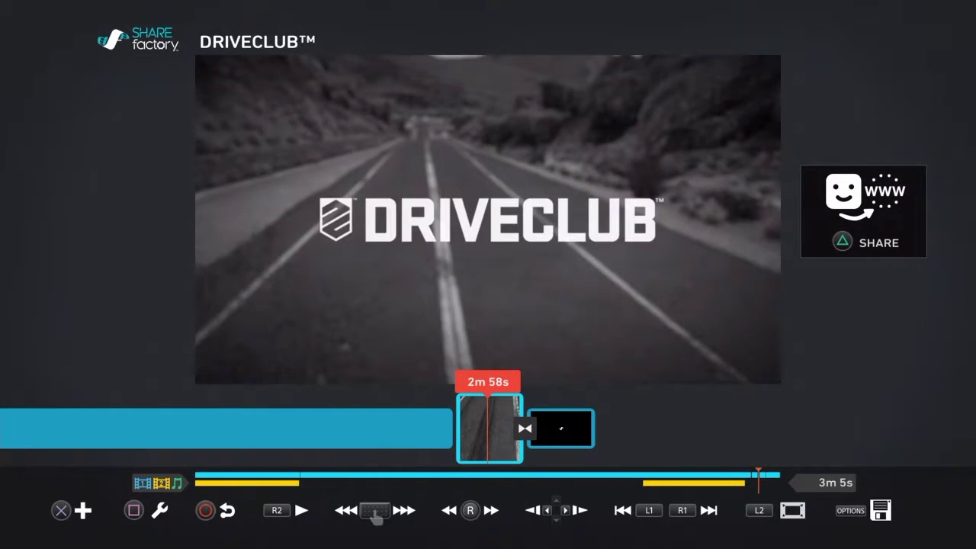
key(Menu)
key(Left)
key(Return)
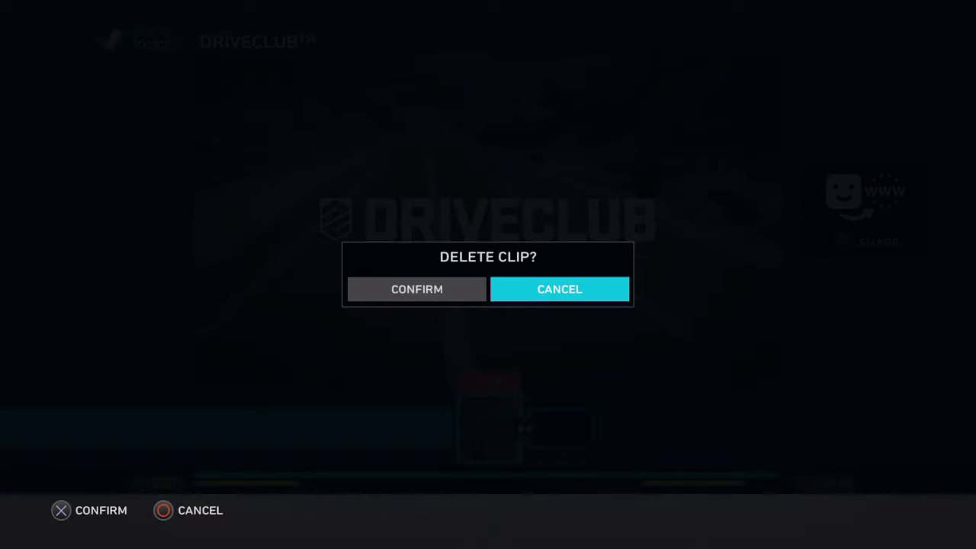
key(Left)
key(Return)
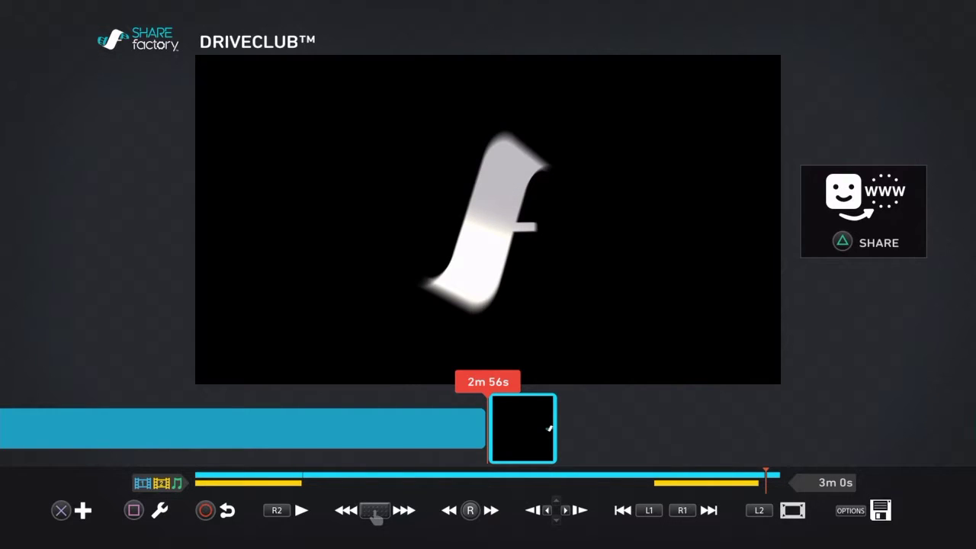
Delete the SHAREfactory stinger clip at the end of the timeline
key(Return)
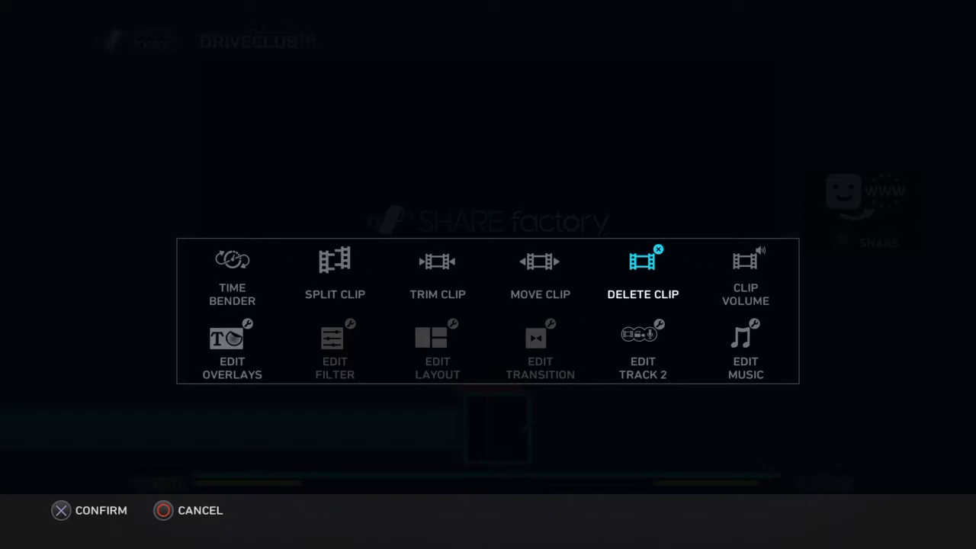
key(Return)
key(Left)
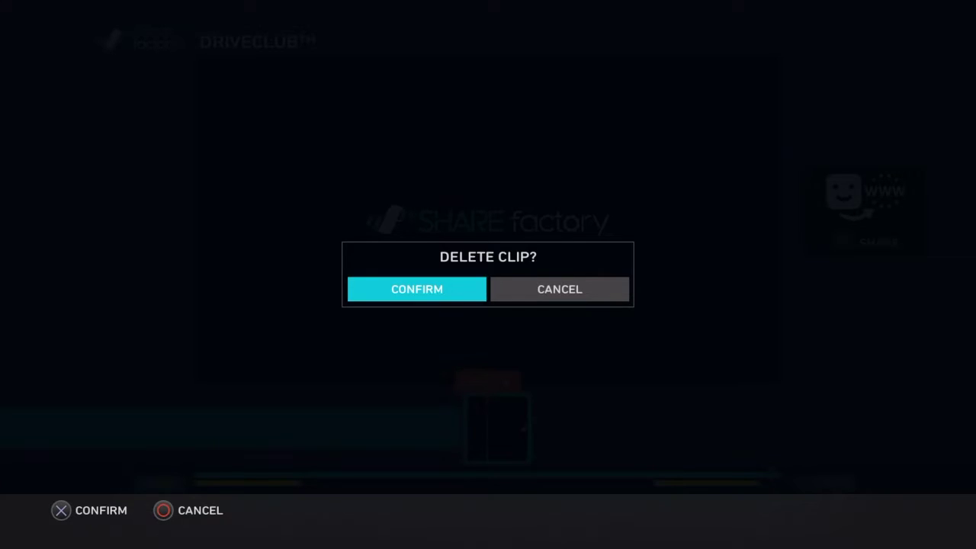
key(Return)
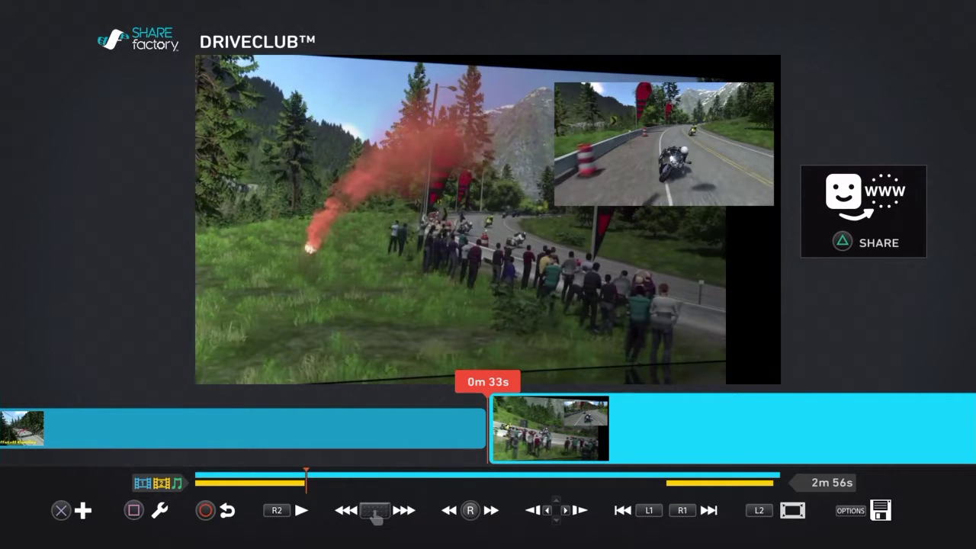
Save the DRIVECLUB project with its commentary and dismiss the save message
key(Menu)
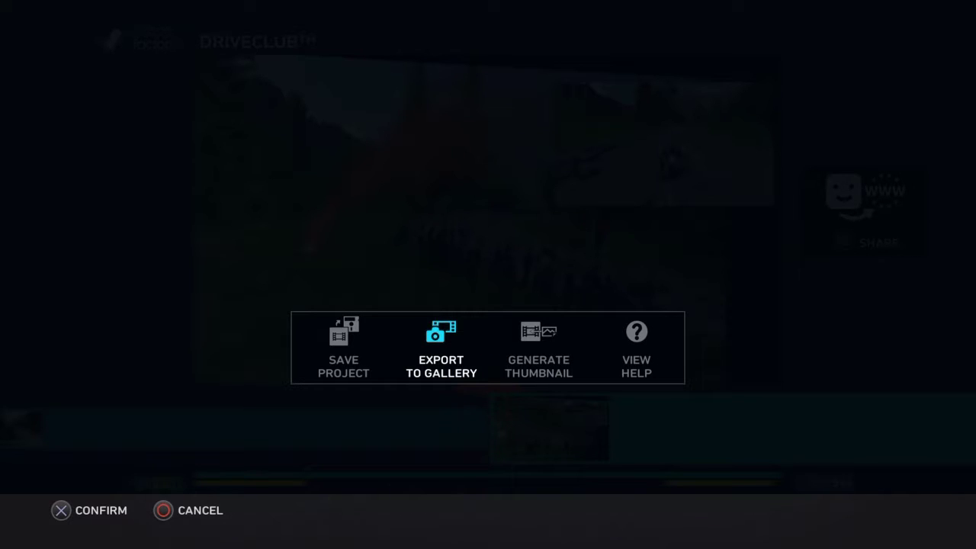
key(Left)
key(Return)
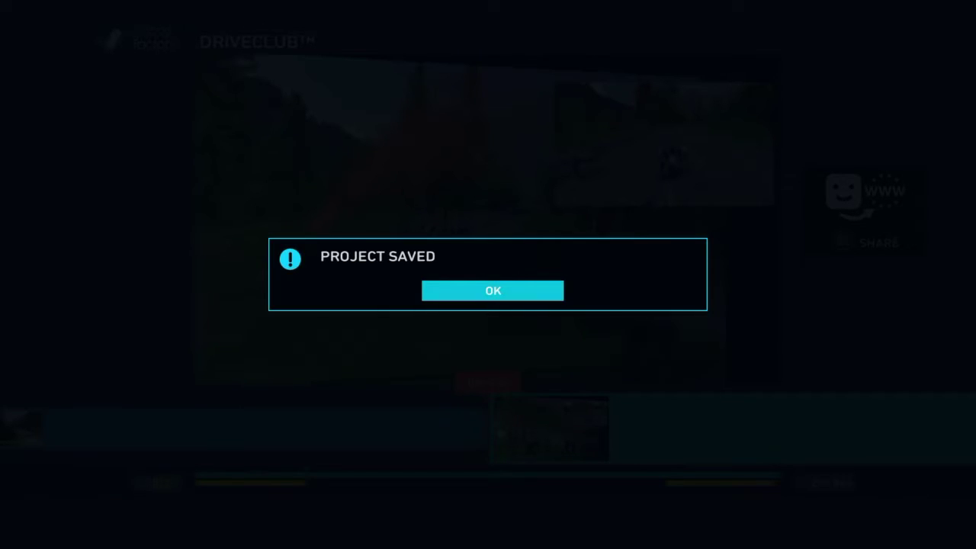
key(Return)
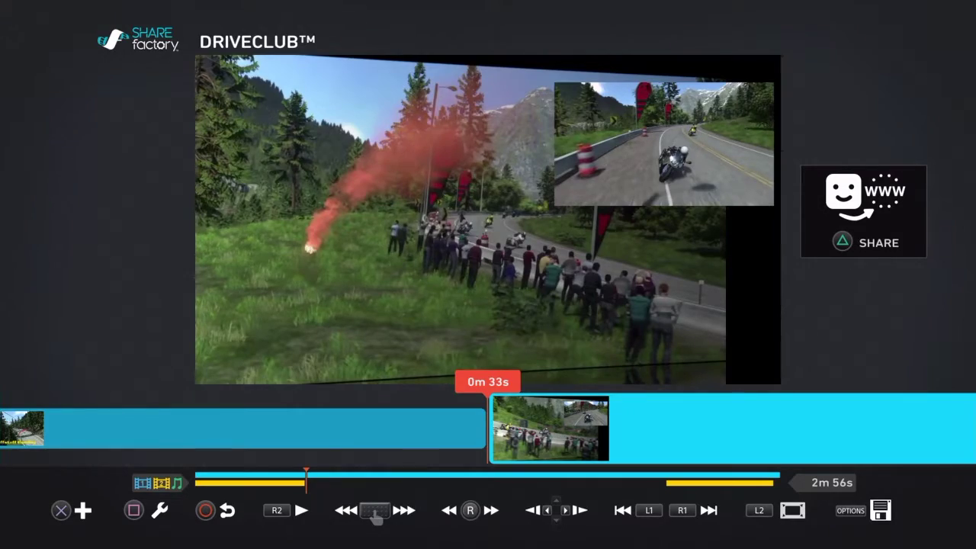
key(Escape)
key(Right)
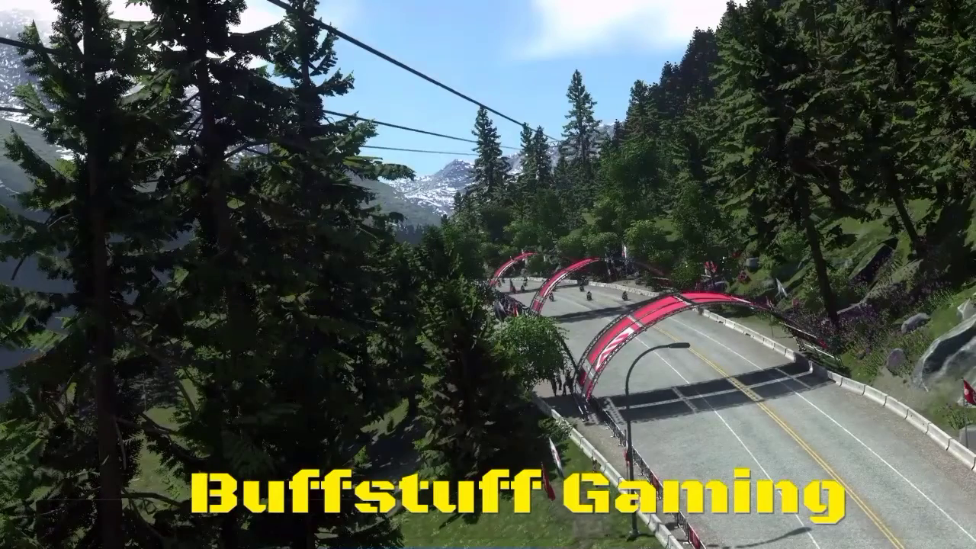